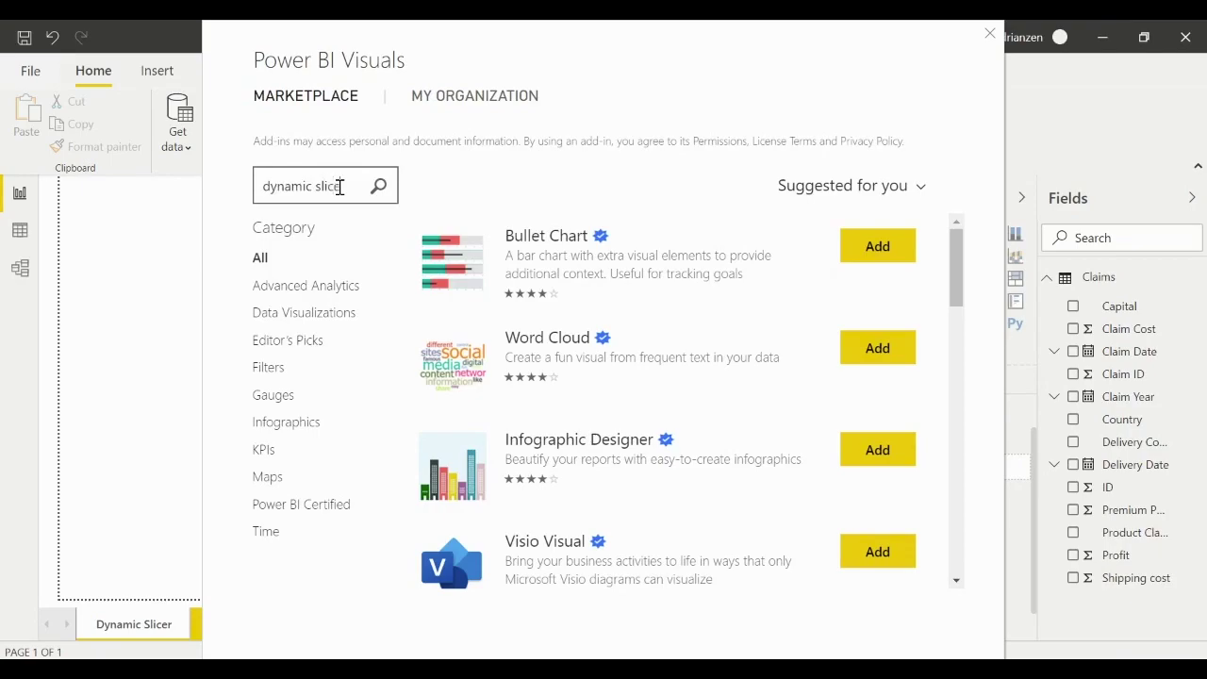
# - Search the visuals marketplace for "dynamic slicer" and close the marketplace without adding anything
pyautogui.click(380, 189)
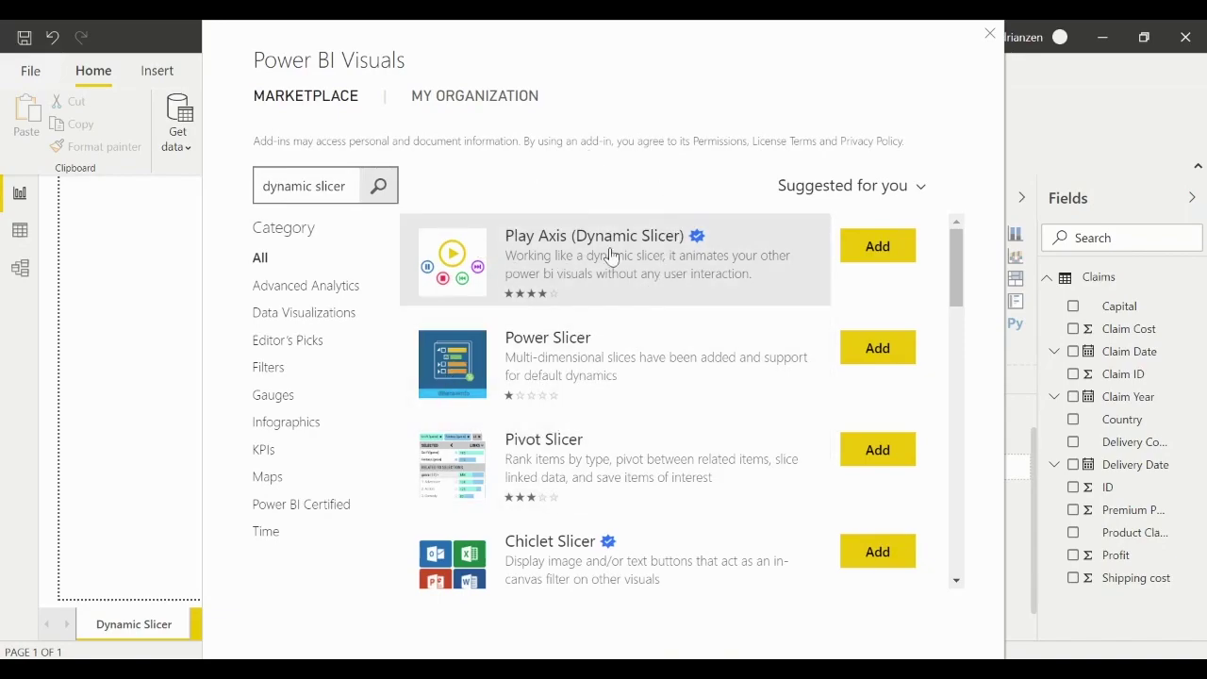
pyautogui.click(990, 35)
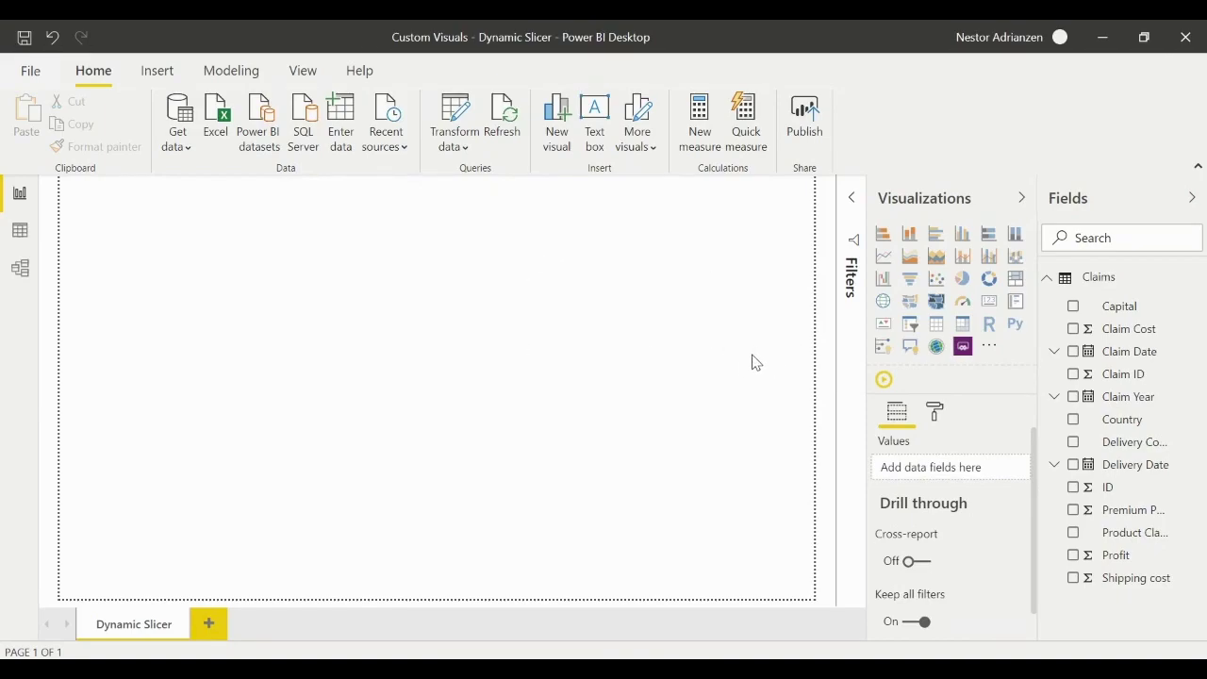
# - Add a map visual with Country as the location and include the Profit field
pyautogui.click(883, 308)
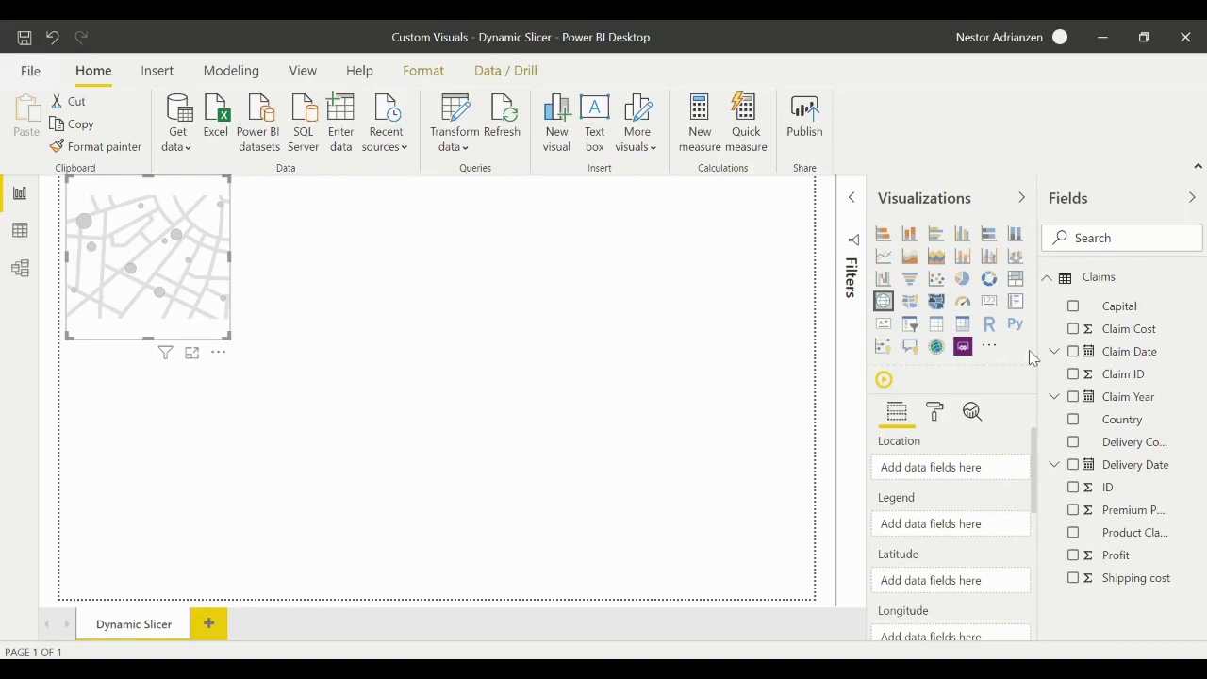
pyautogui.click(1074, 419)
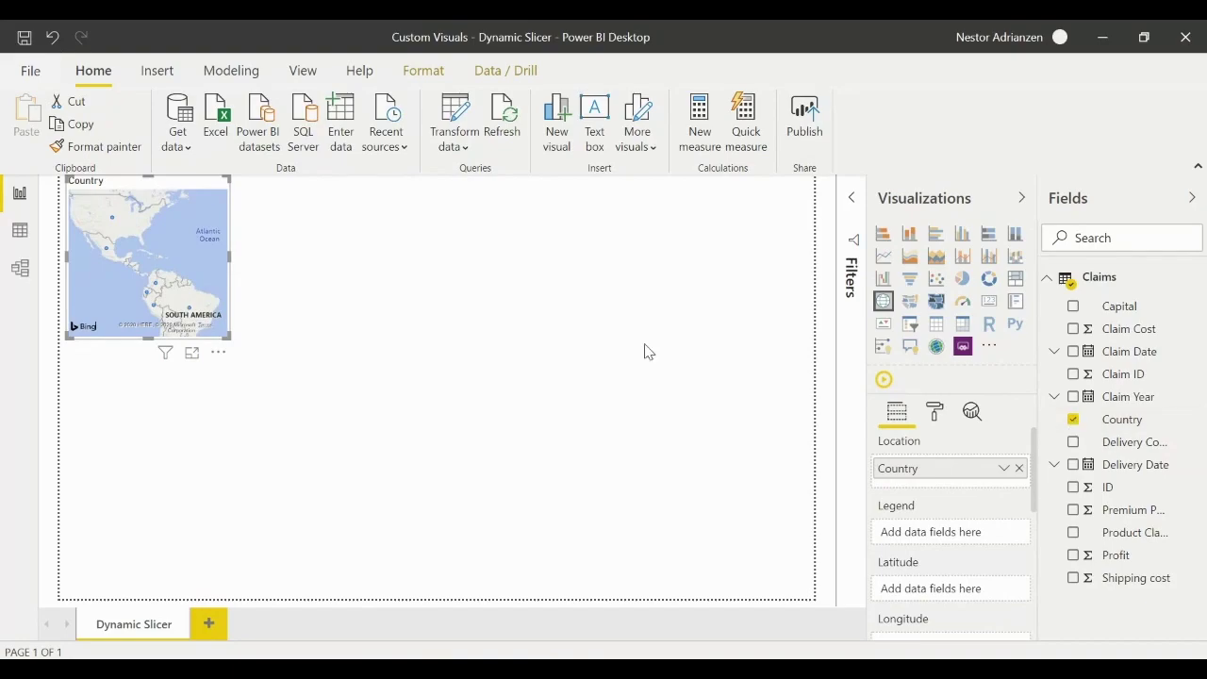
pyautogui.click(1073, 555)
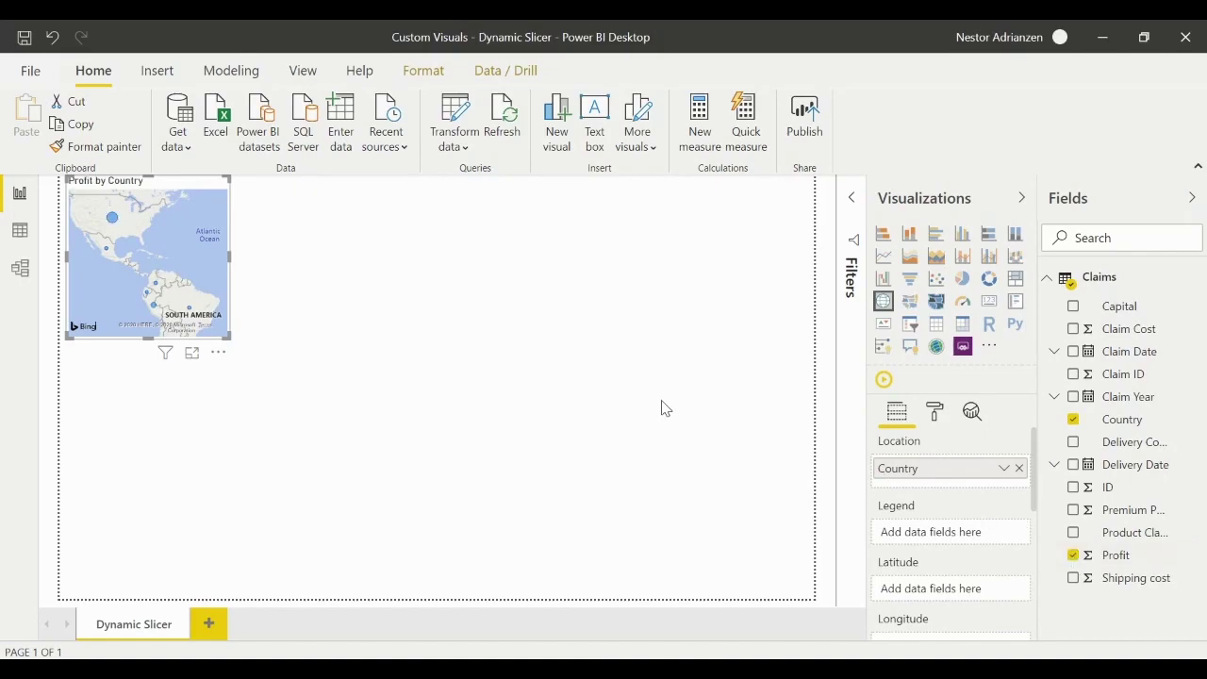
# - Move the Profit by Country map to the right edge of the report page and enlarge it to the full page height
pyautogui.moveTo(225, 336); pyautogui.dragTo(812, 342)
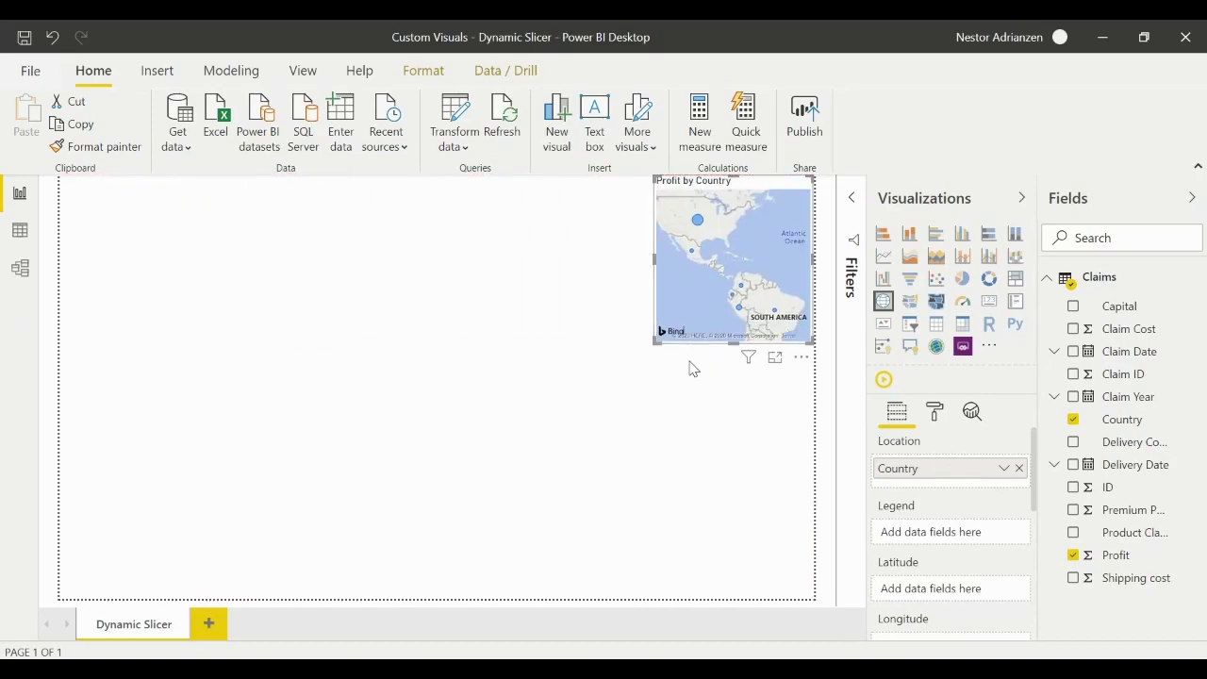
pyautogui.moveTo(657, 345); pyautogui.dragTo(509, 609)
pyautogui.click(510, 609)
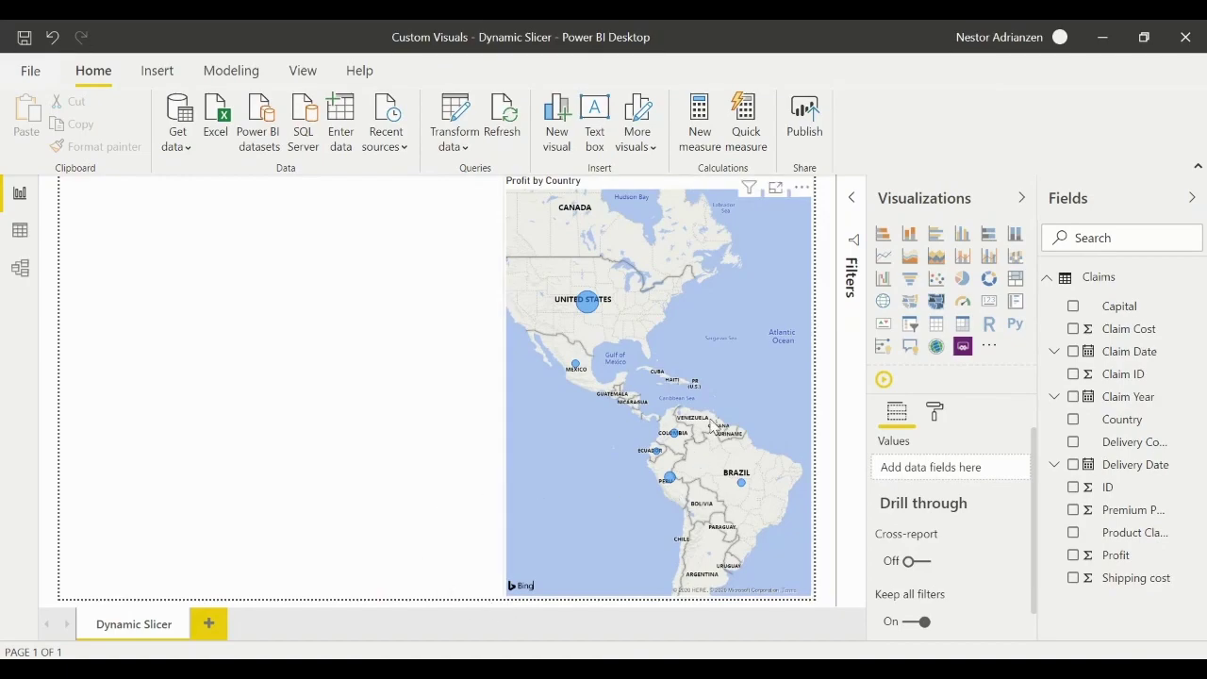
# - Add a clustered column chart with Profit as the value and Product Claimed on the axis
pyautogui.click(962, 235)
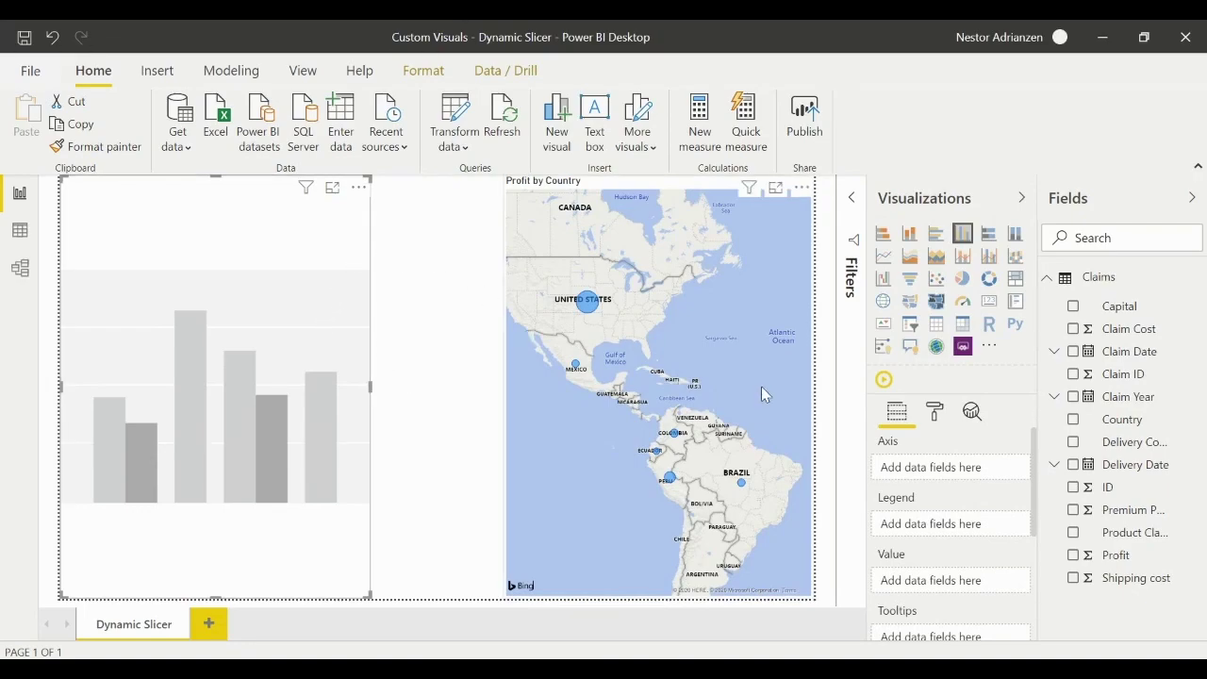
pyautogui.click(1073, 555)
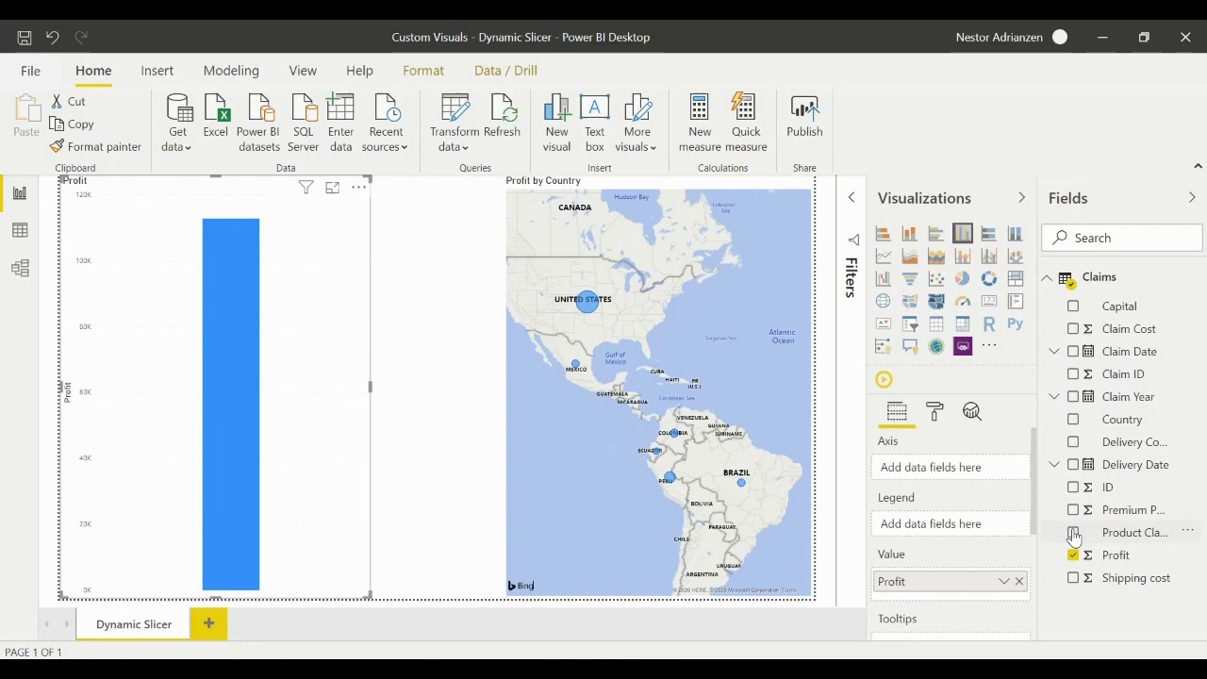
pyautogui.click(1073, 534)
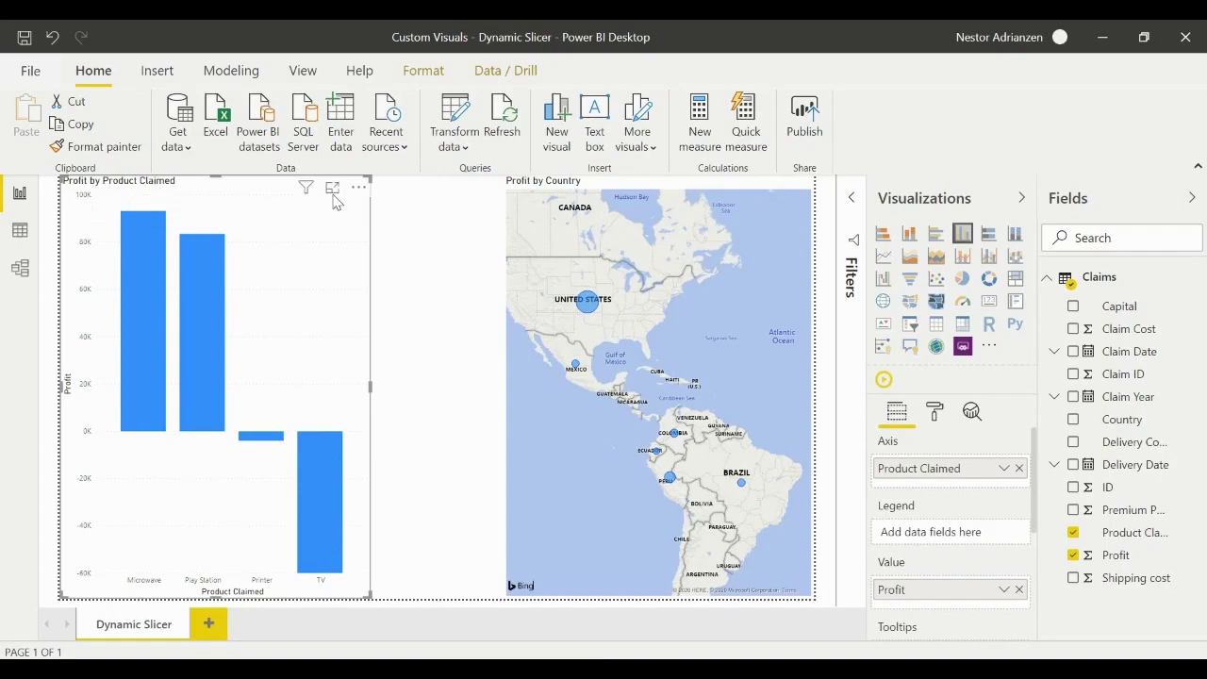
# - Resize the column chart to fill the page's lower-left area and widen the map to meet the chart's right edge
pyautogui.moveTo(369, 177); pyautogui.dragTo(404, 410)
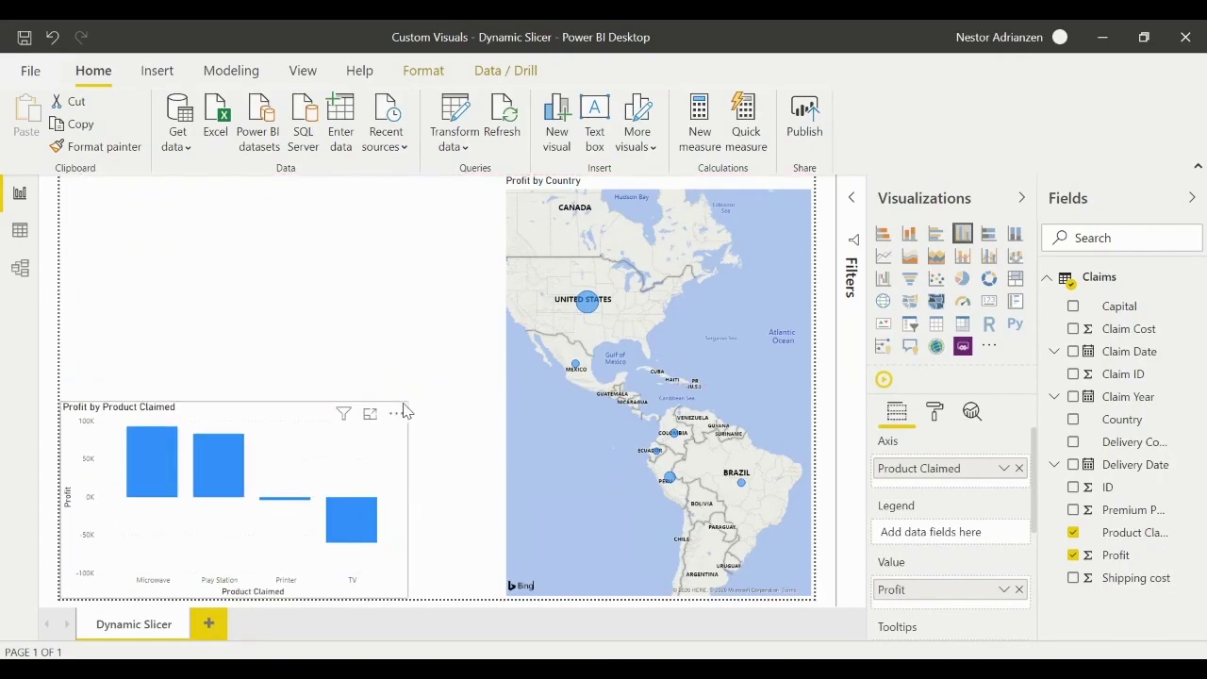
pyautogui.click(547, 440)
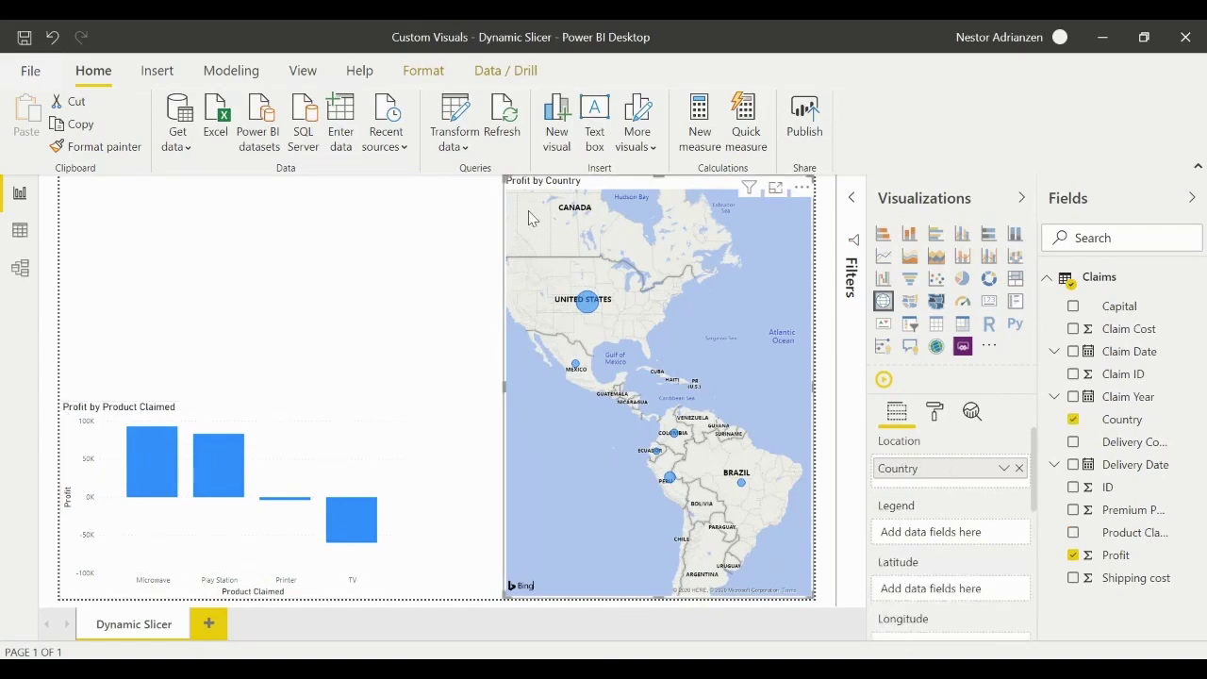
pyautogui.moveTo(505, 177); pyautogui.dragTo(418, 186)
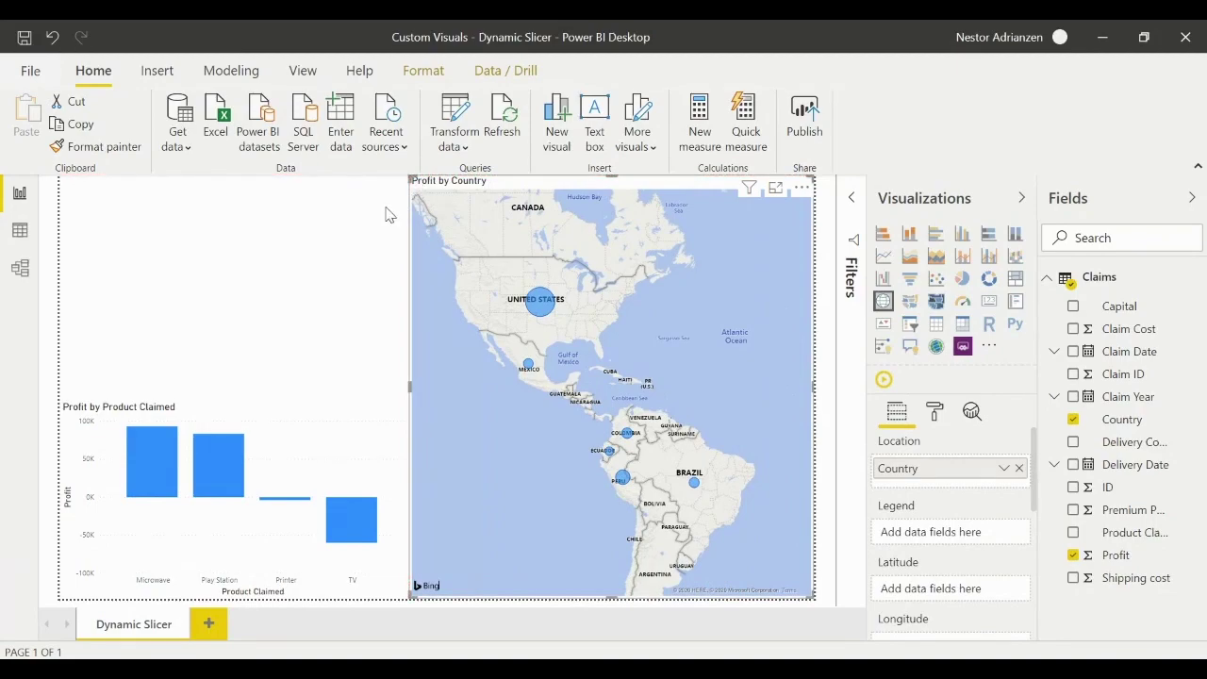
pyautogui.click(237, 266)
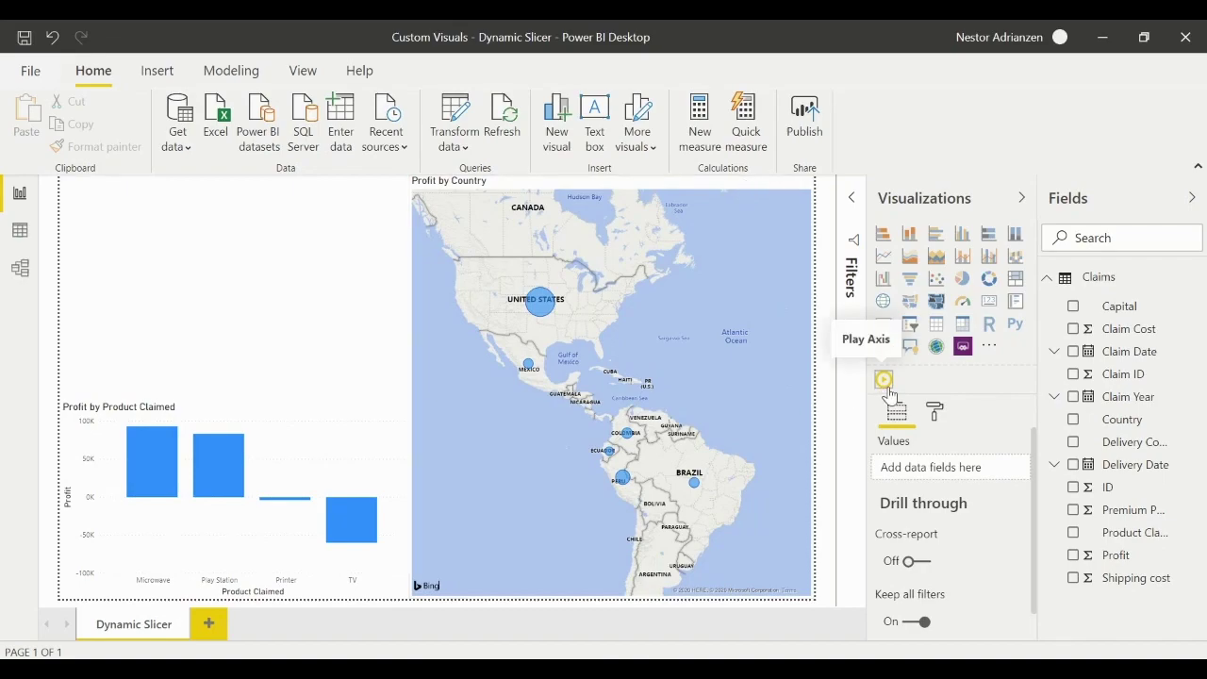
# - Add a Play Axis slicer on Claim Year above the column chart and run its animation
pyautogui.click(885, 382)
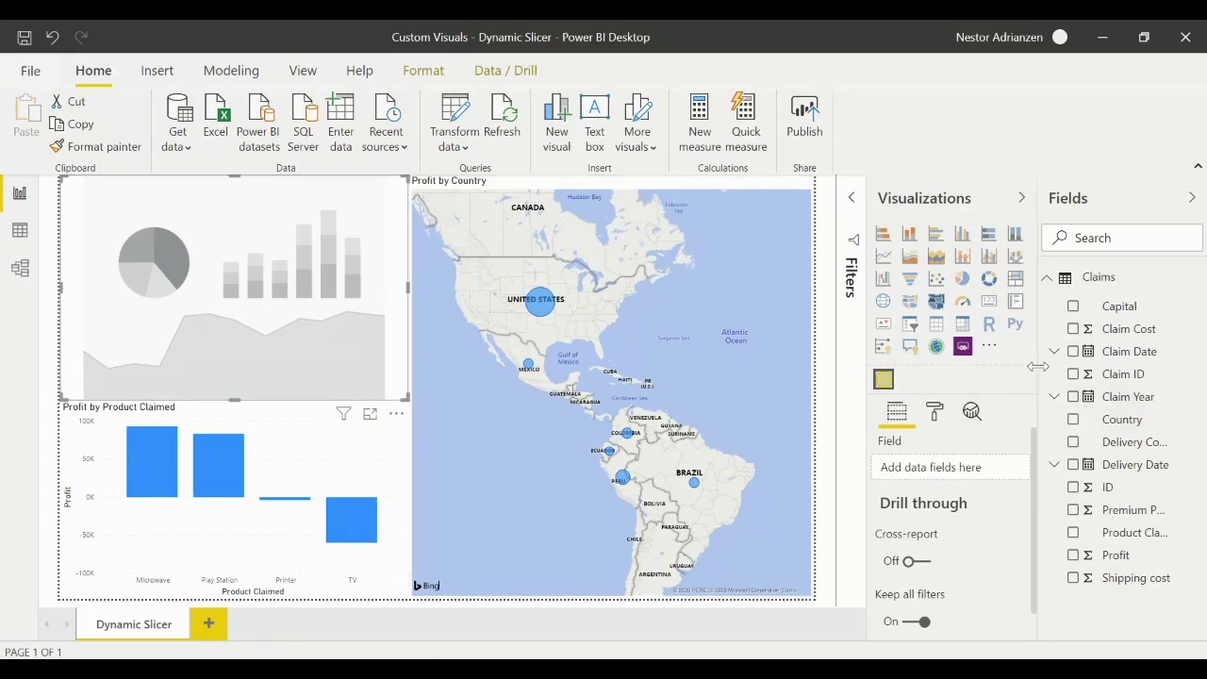
pyautogui.click(1074, 397)
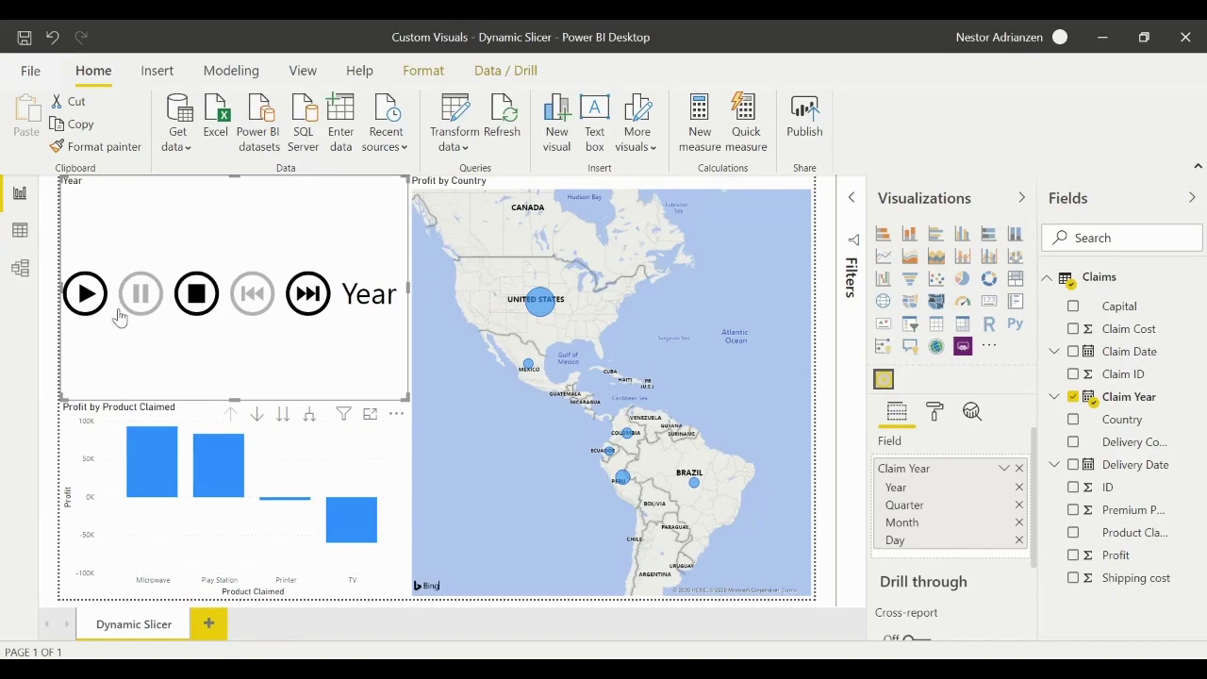
pyautogui.click(87, 295)
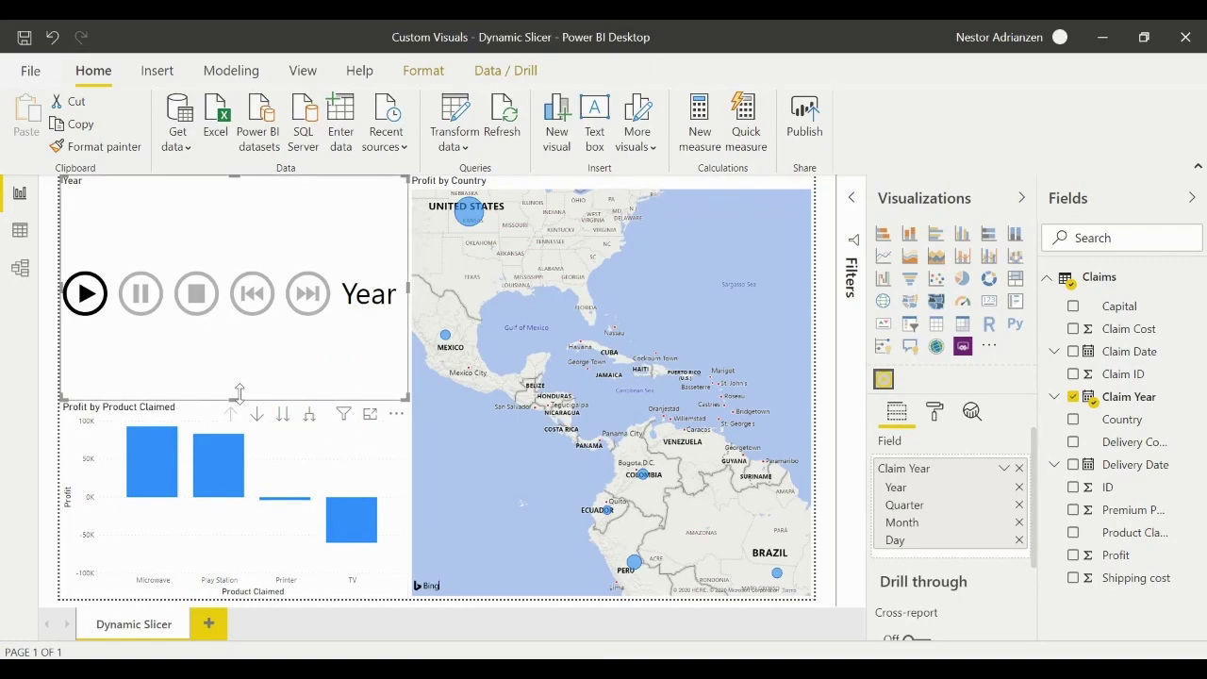
# - Reduce the Play Axis slicer's height to leave an empty band above the column chart
pyautogui.moveTo(237, 396); pyautogui.dragTo(346, 273)
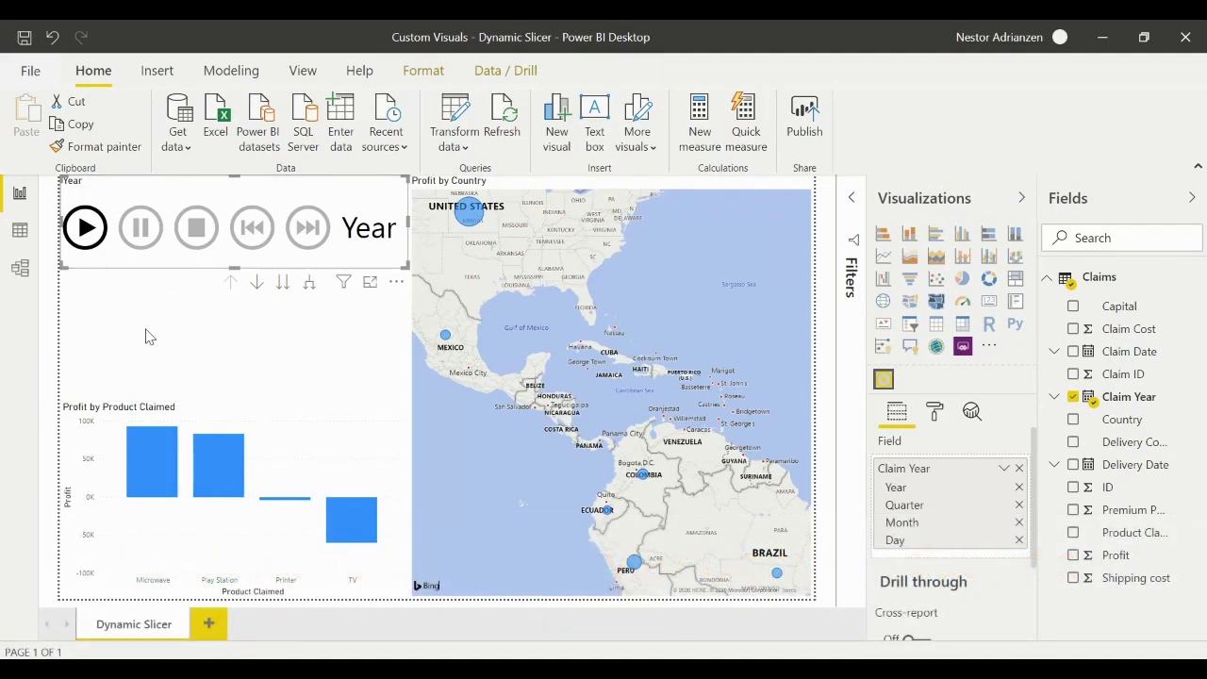
pyautogui.click(149, 334)
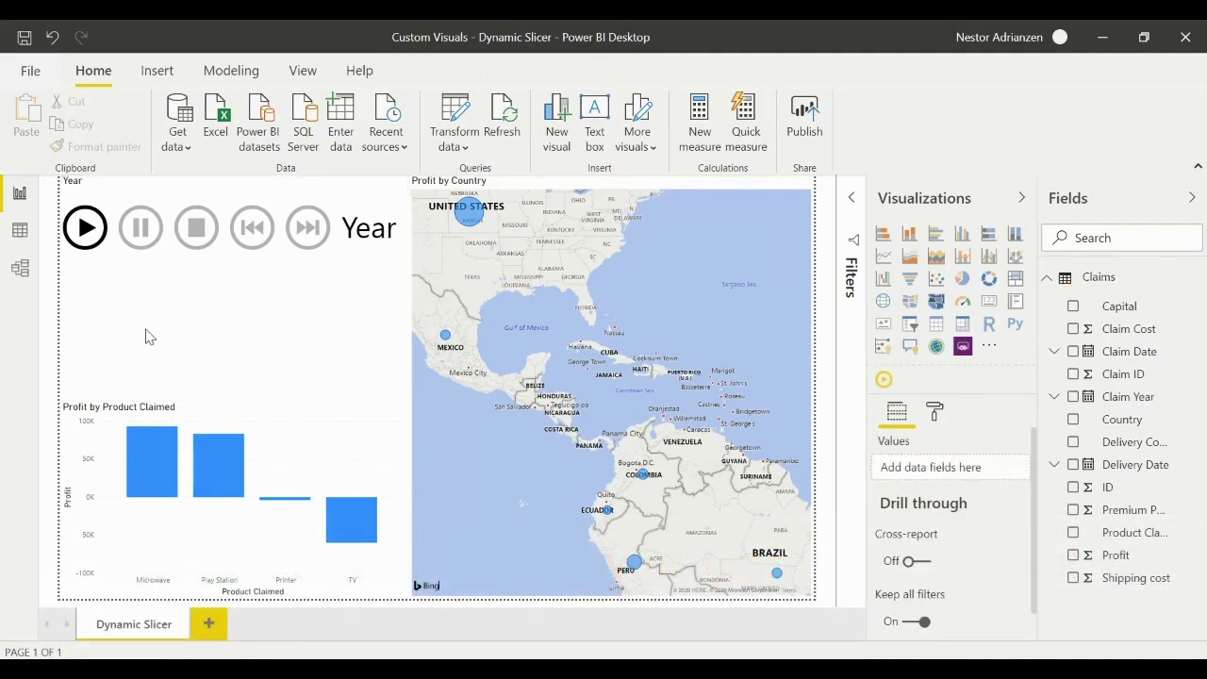
# - Edit the Play Axis interactions so it filters the Profit by Product Claimed chart, and run the animation to test it
pyautogui.click(166, 268)
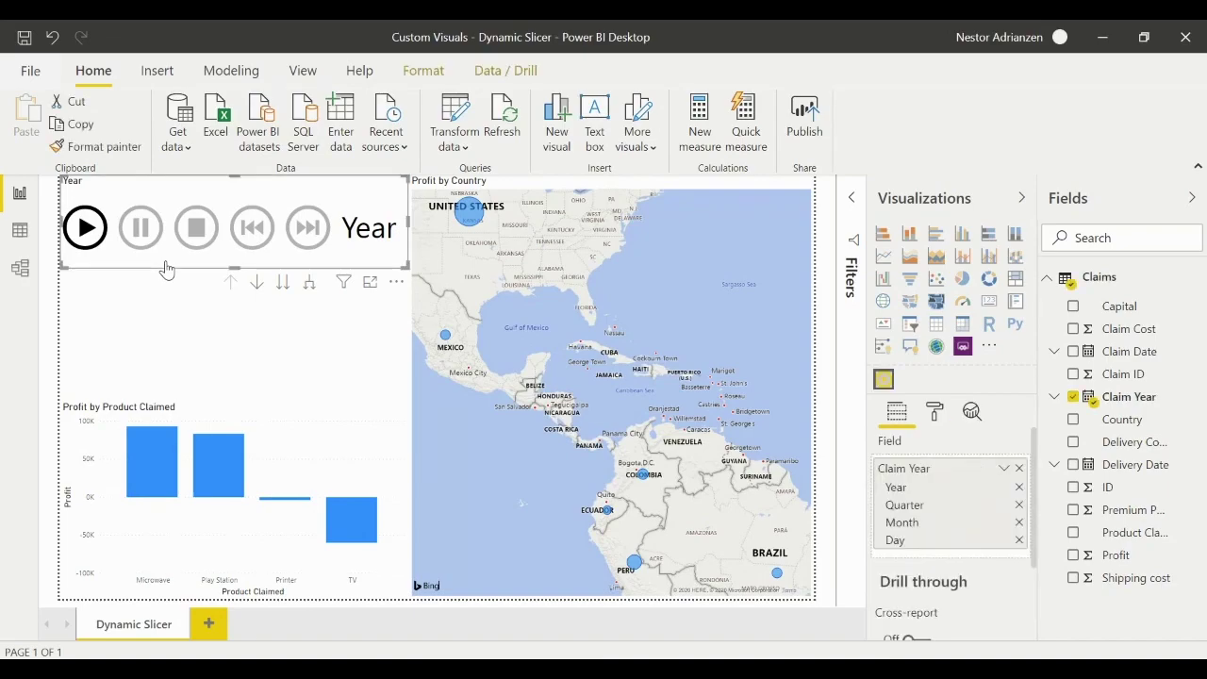
pyautogui.click(424, 71)
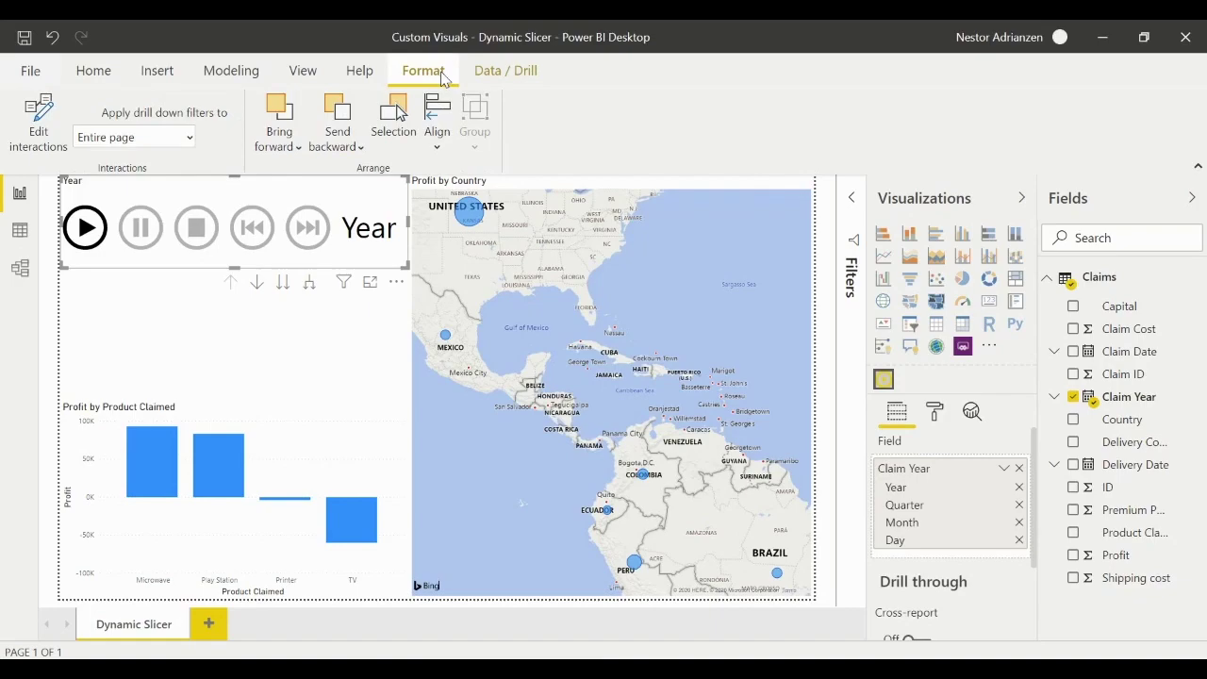
pyautogui.click(52, 123)
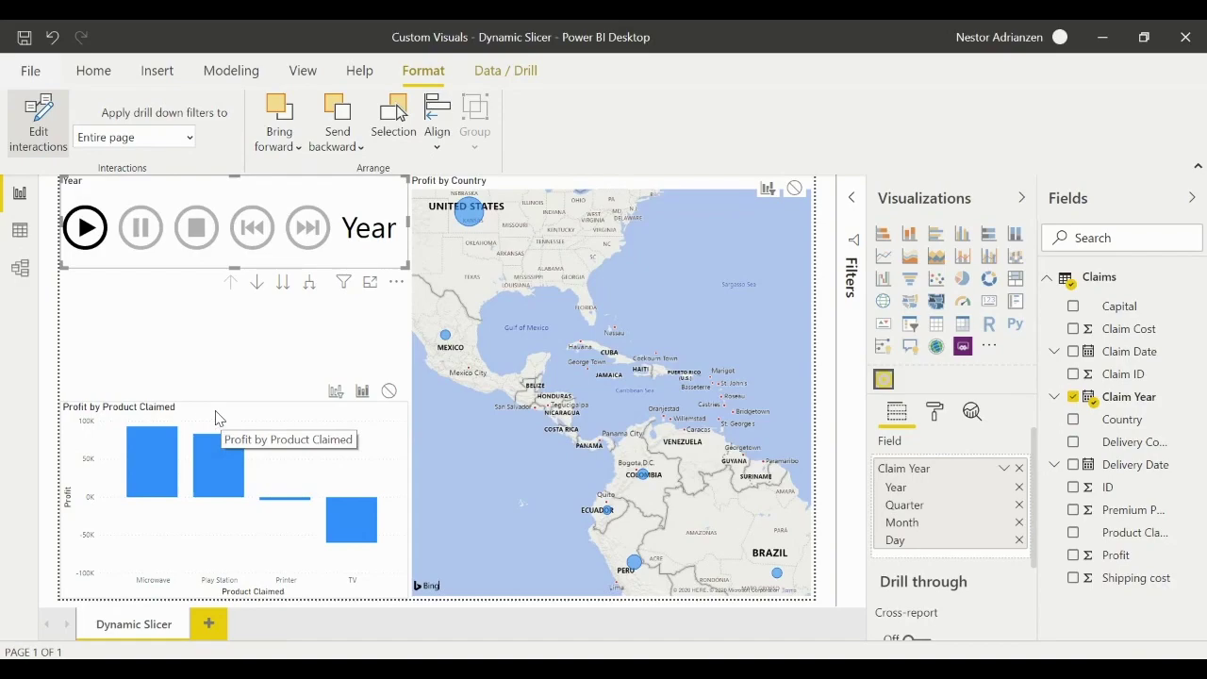
pyautogui.click(337, 393)
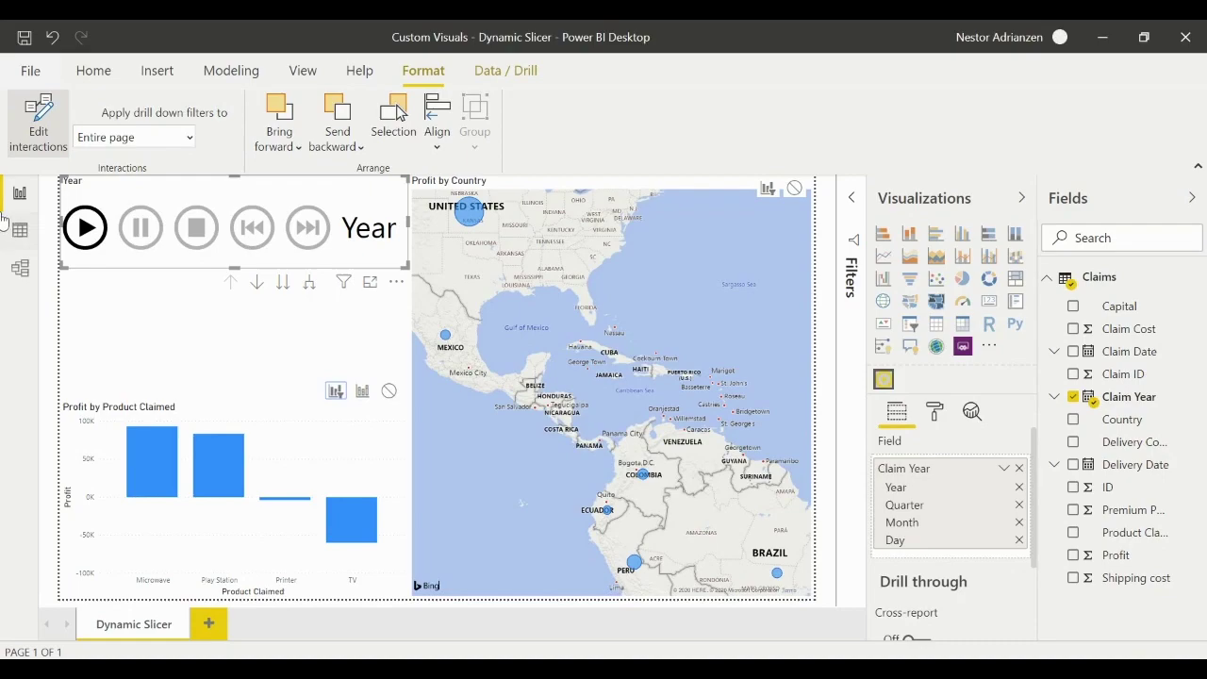
pyautogui.click(84, 230)
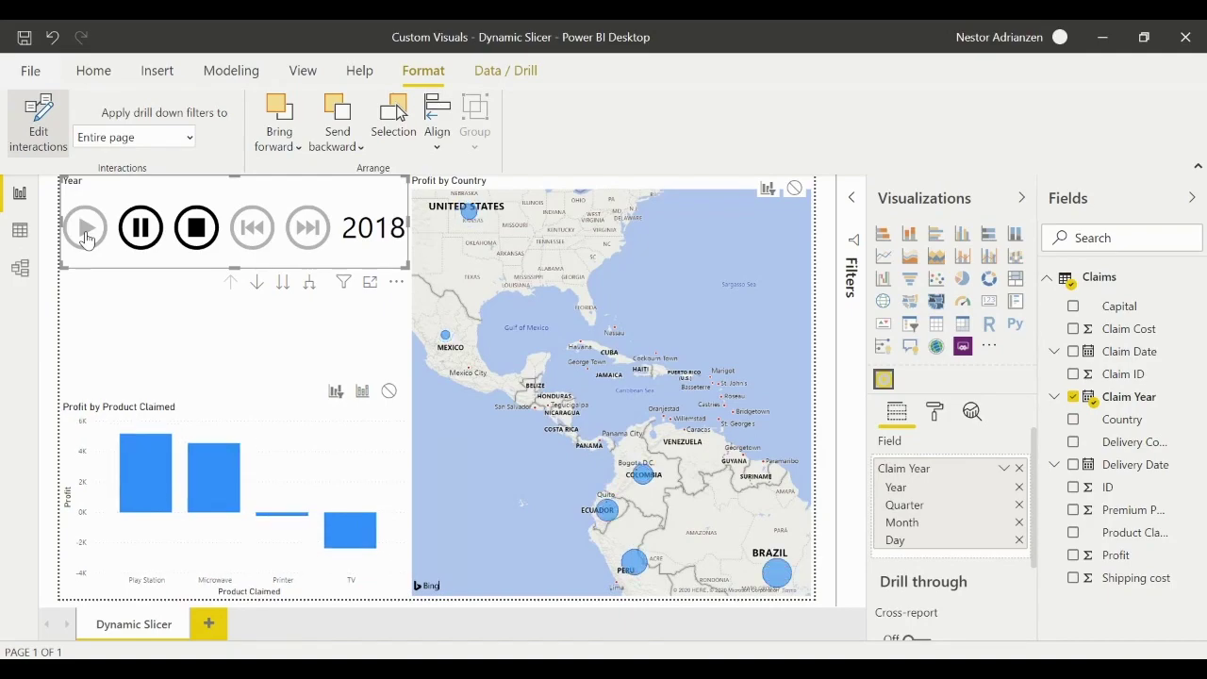
pyautogui.click(291, 318)
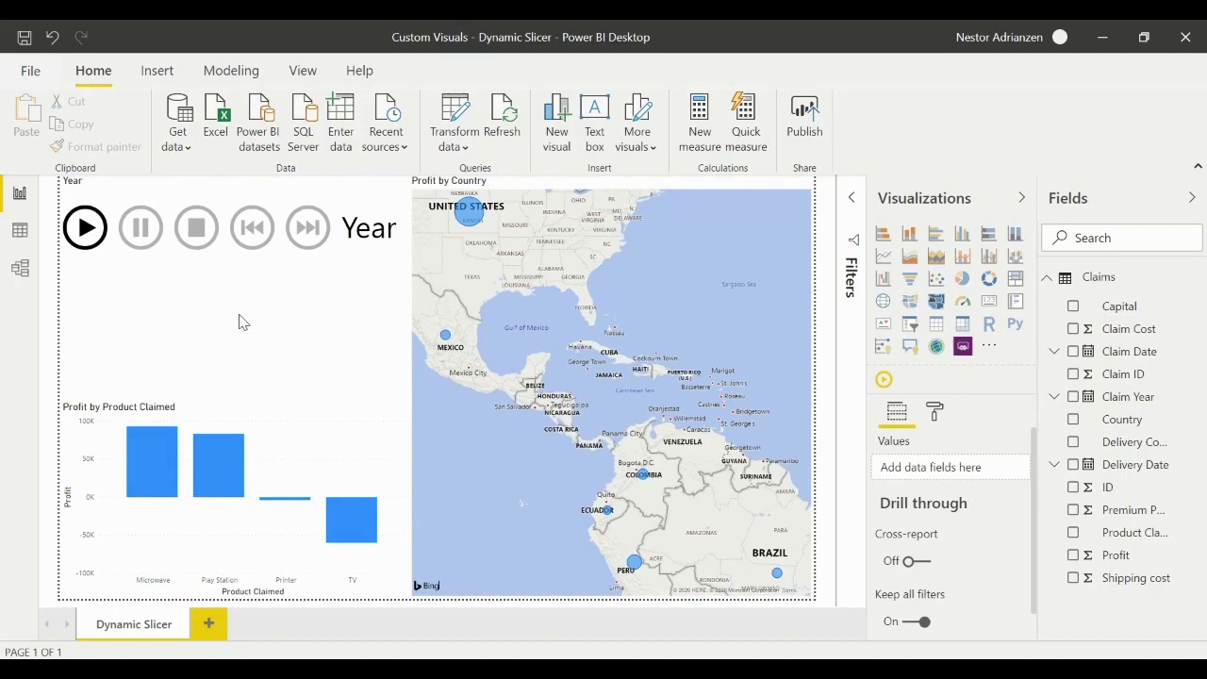
# - Add a Claim Year card sized to fit between the Play Axis slicer and the column chart, and run the animation
pyautogui.click(993, 306)
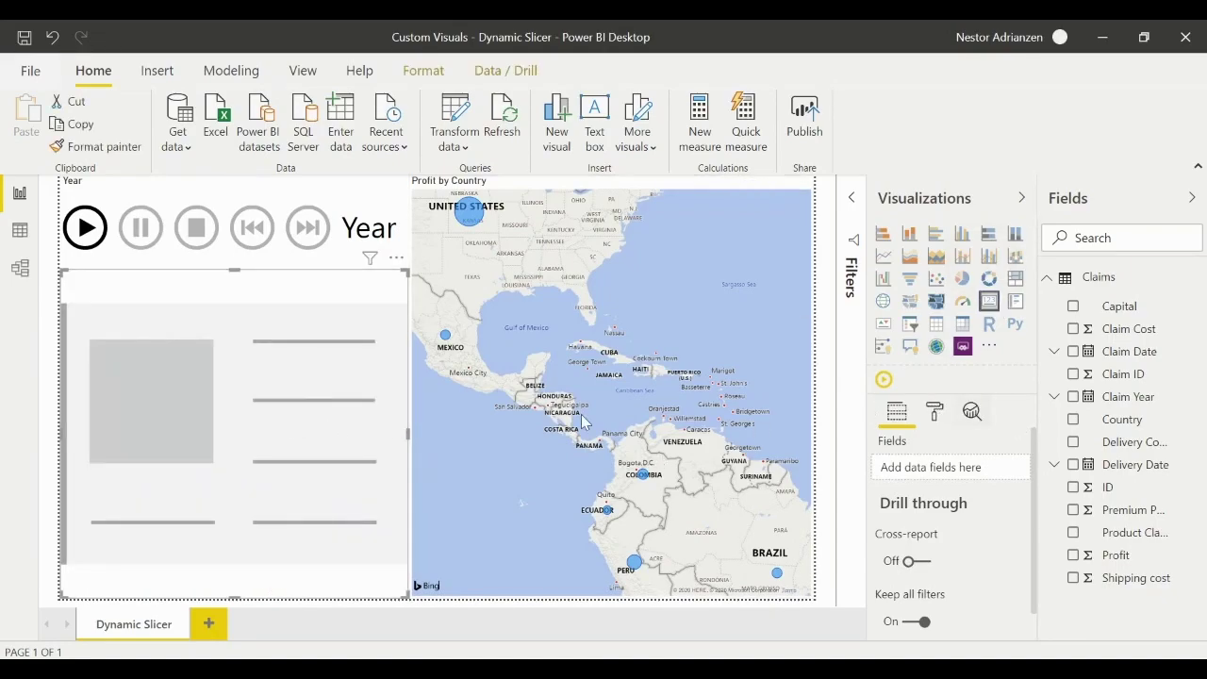
pyautogui.click(1073, 397)
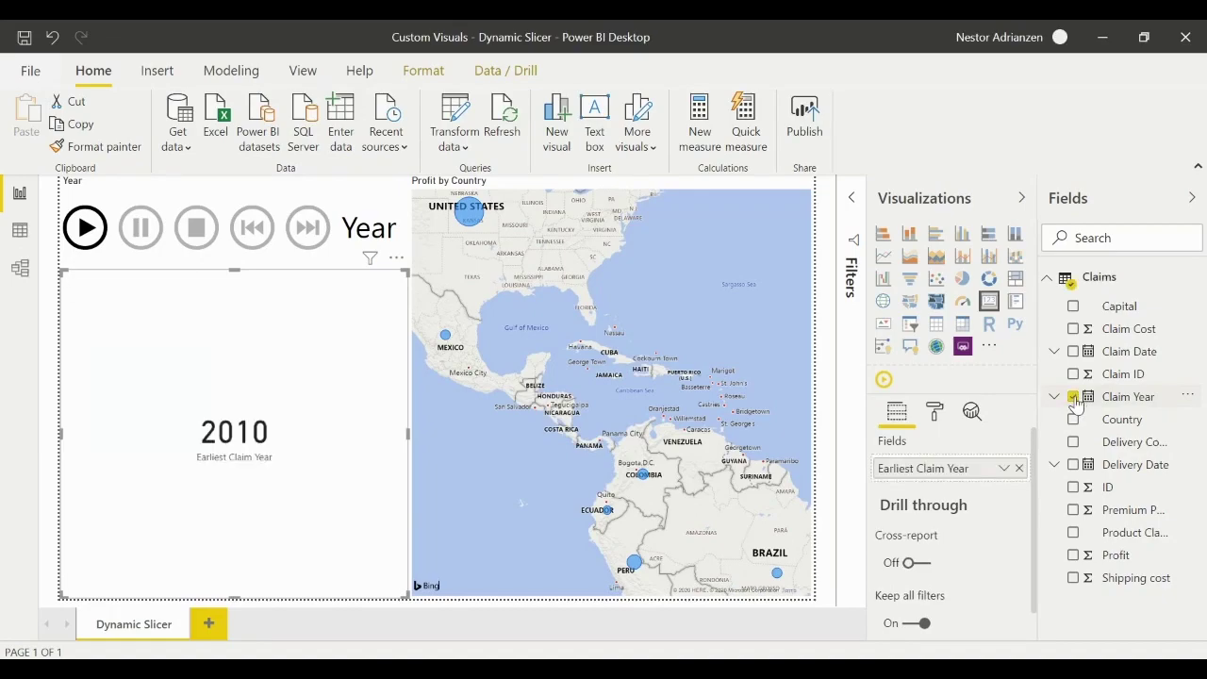
pyautogui.moveTo(234, 598); pyautogui.dragTo(251, 335)
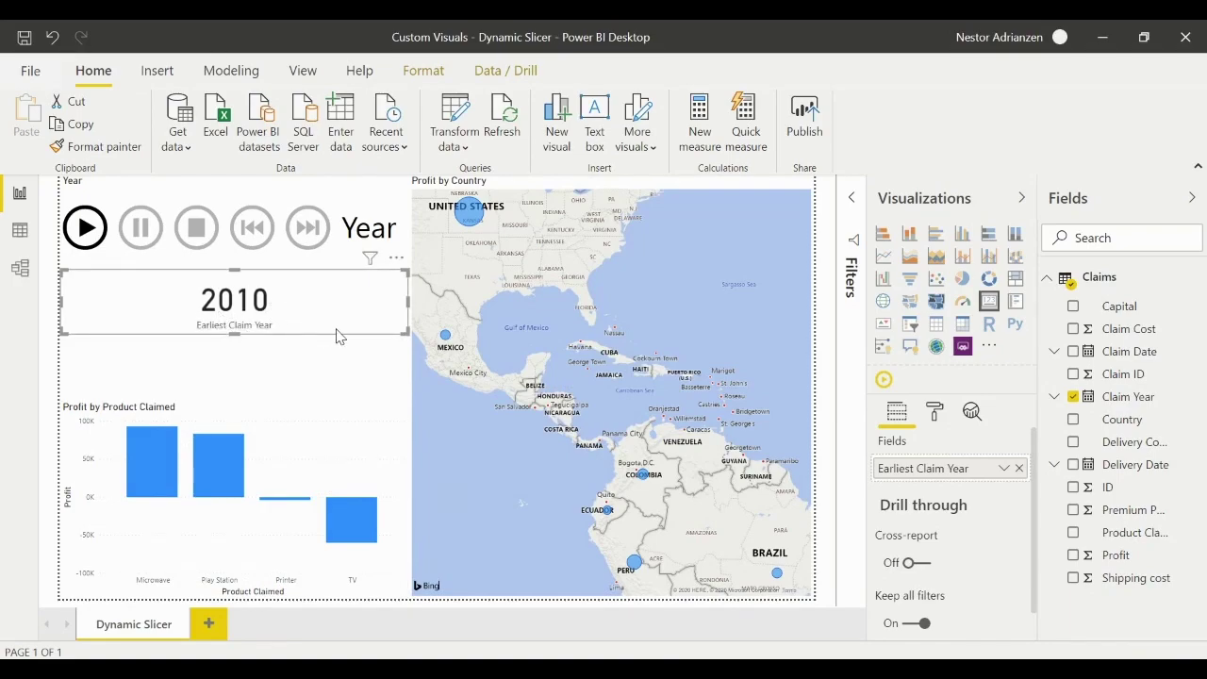
pyautogui.click(289, 372)
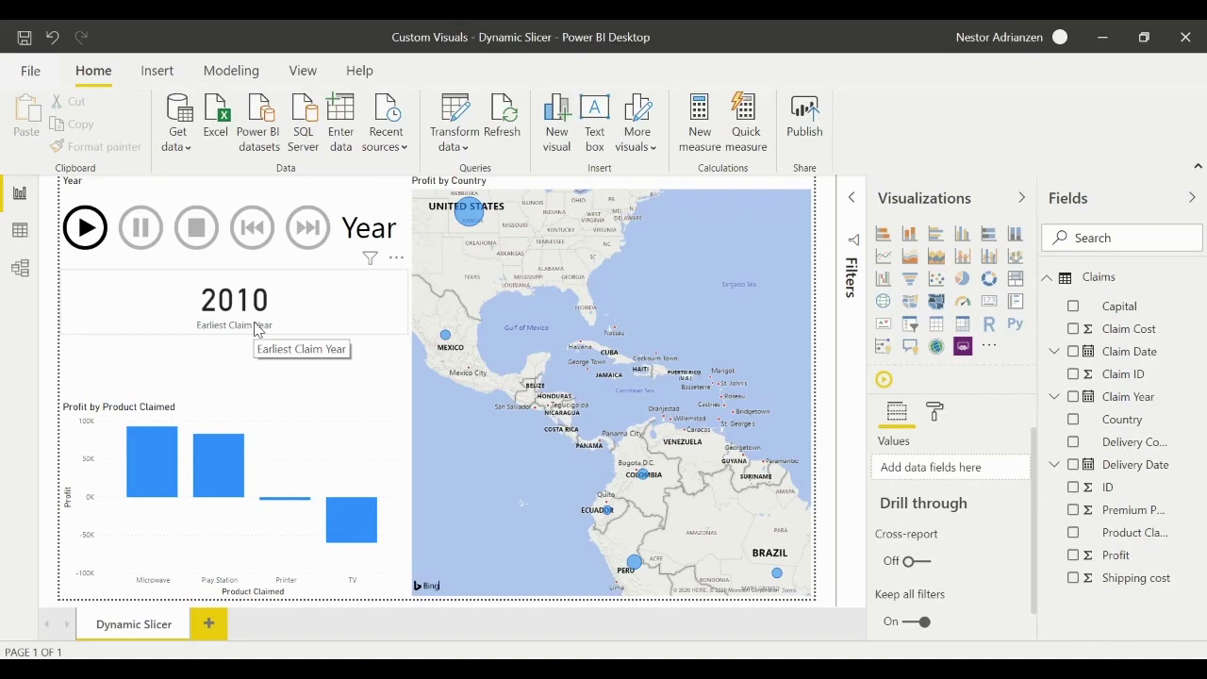
pyautogui.click(86, 229)
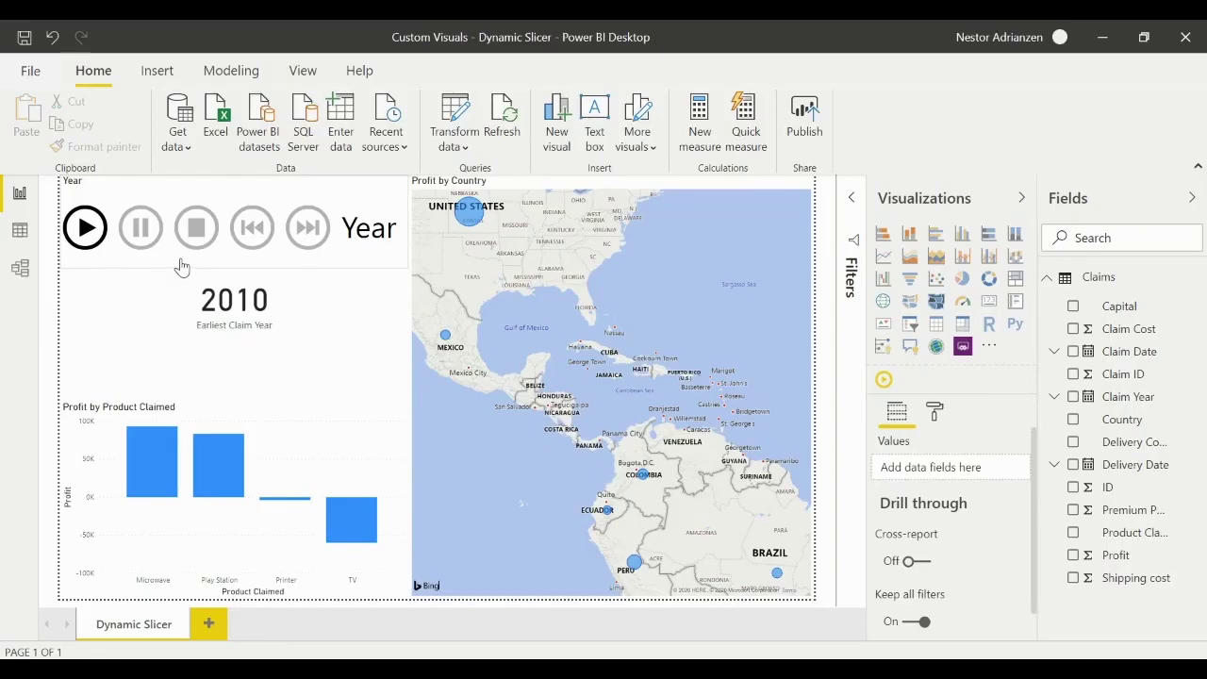
# - Turn on Auto Start in the Play Axis slicer's animation settings
pyautogui.click(182, 267)
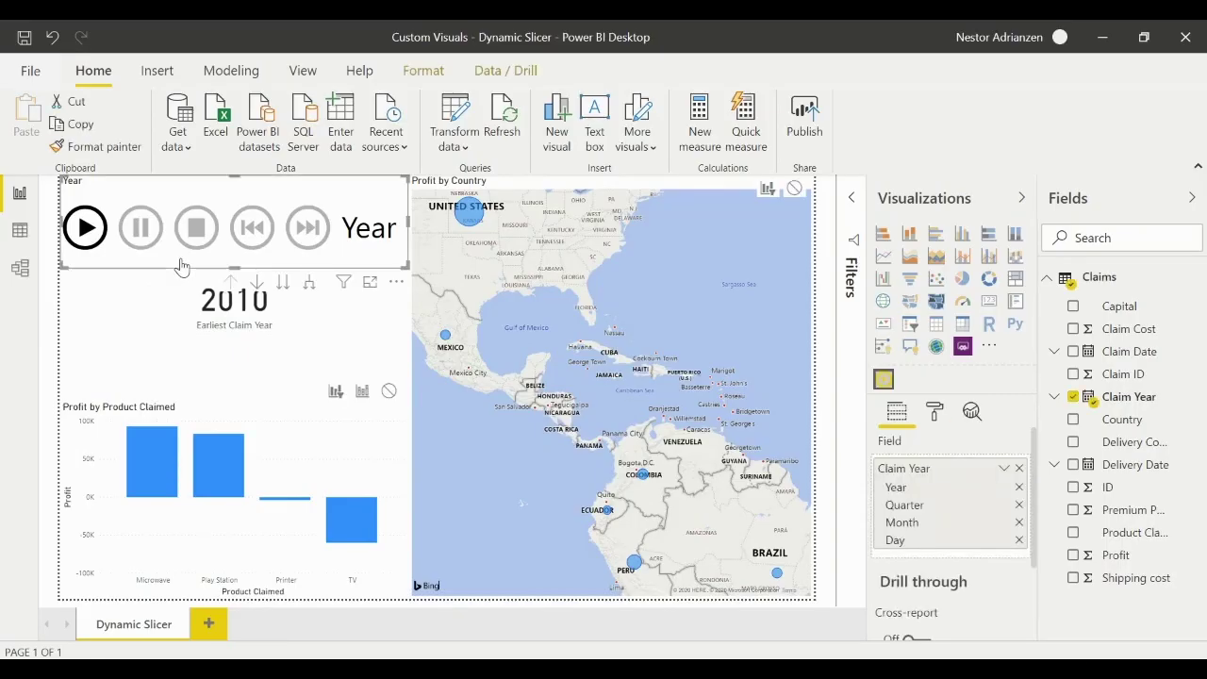
pyautogui.click(936, 413)
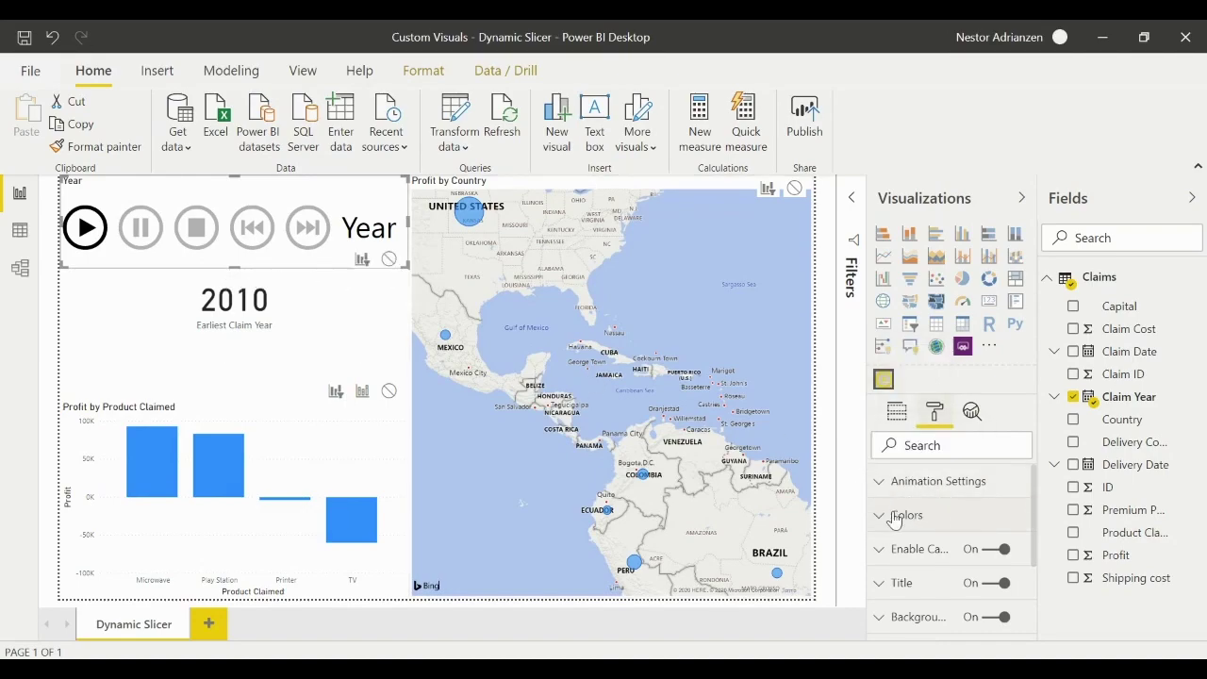
pyautogui.click(974, 492)
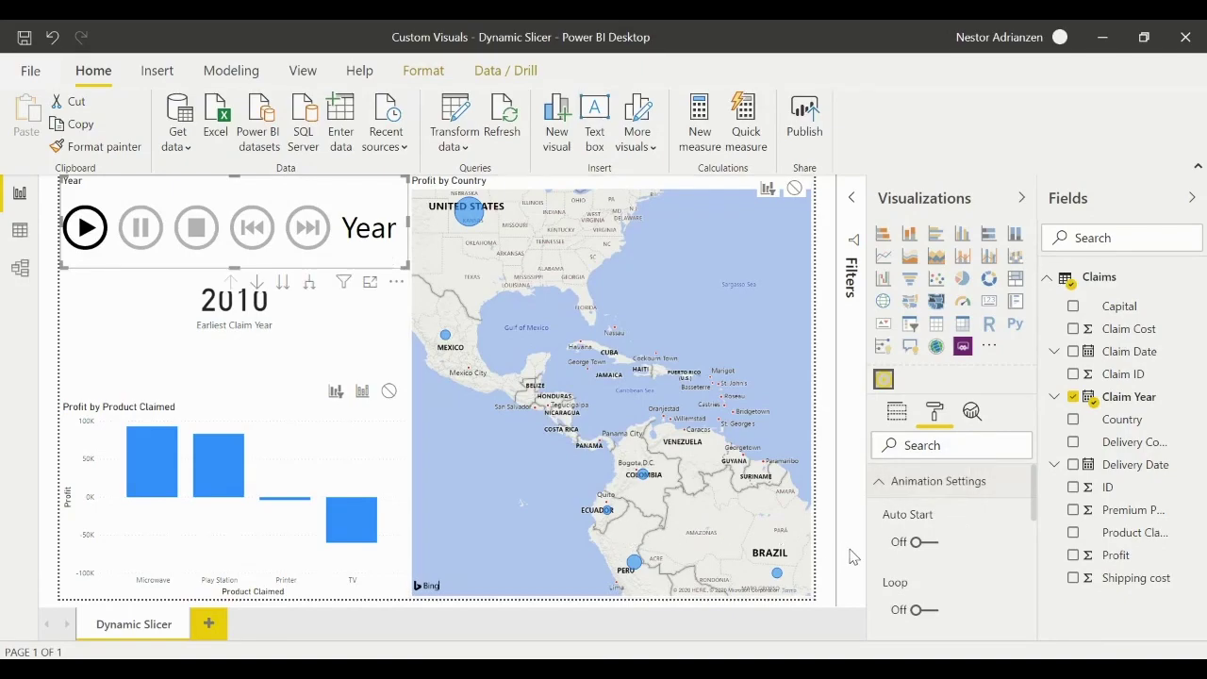
pyautogui.click(914, 545)
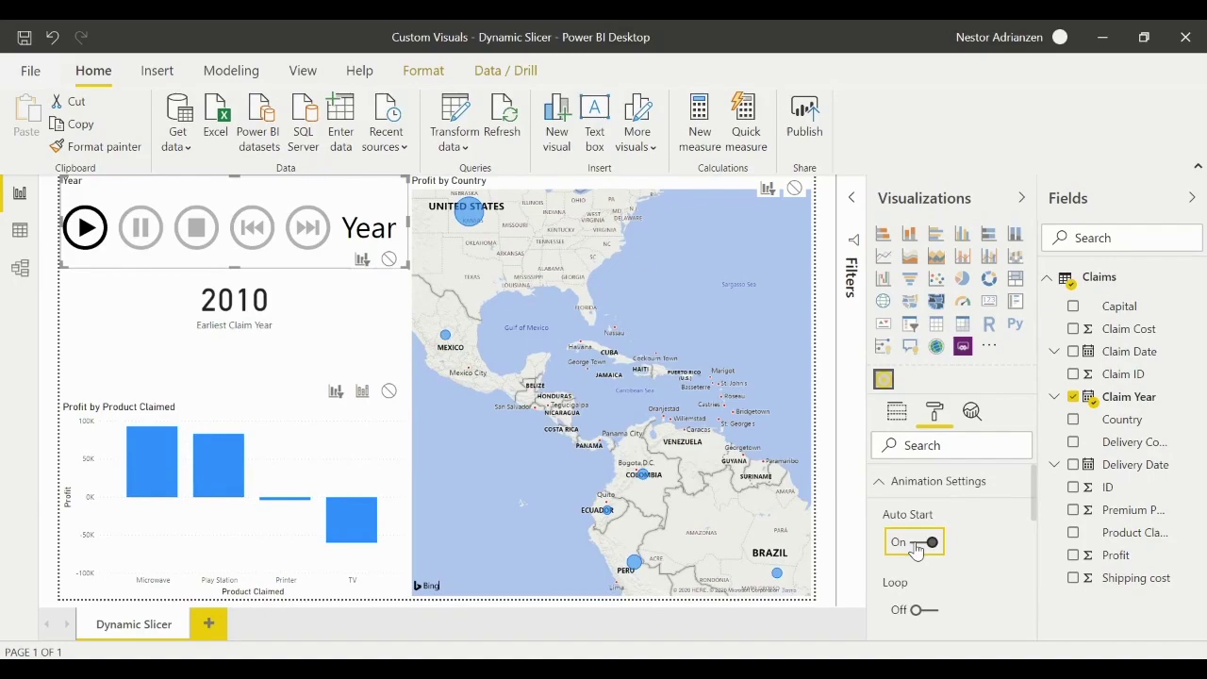
pyautogui.scroll(-1, 972, 531)
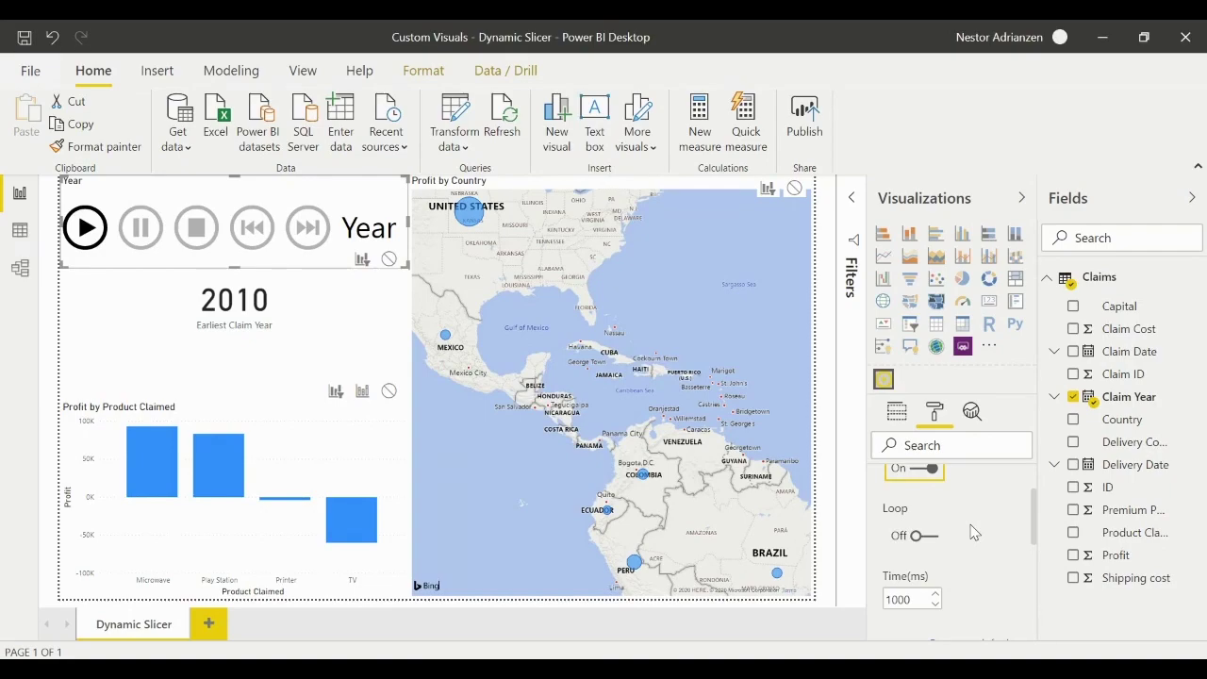
# - Turn on Loop in the Play Axis slicer's animation settings and set the time to 1250 ms
pyautogui.click(915, 536)
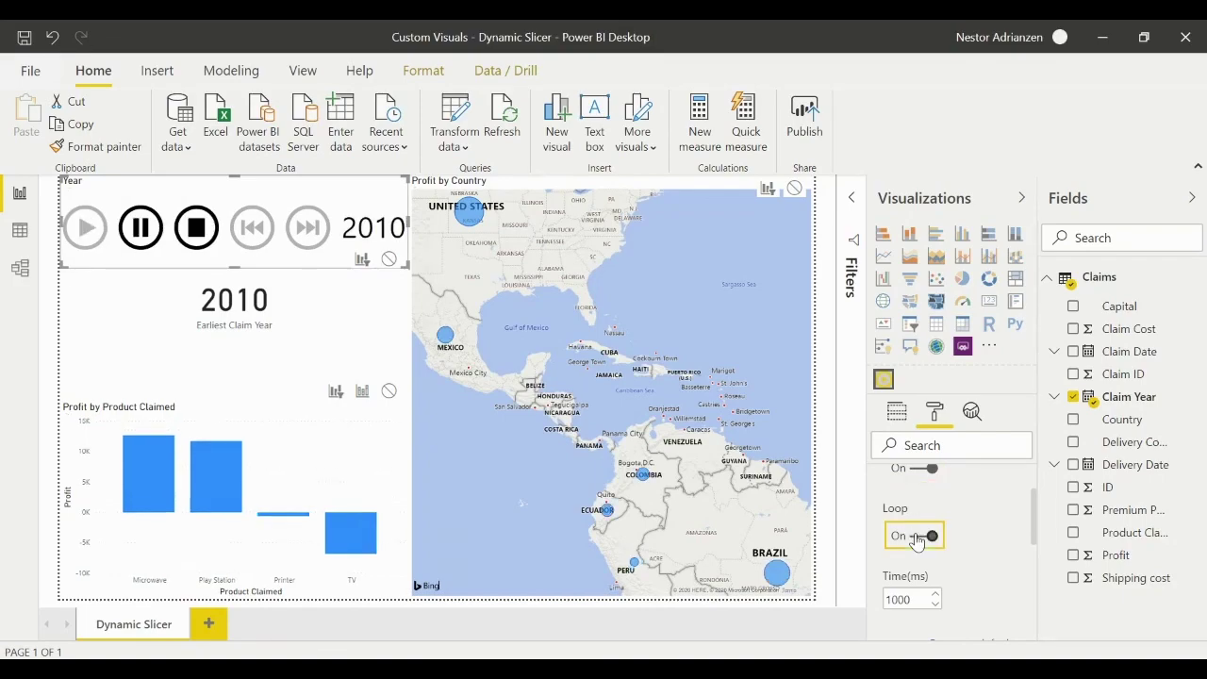
pyautogui.scroll(1, 967, 488)
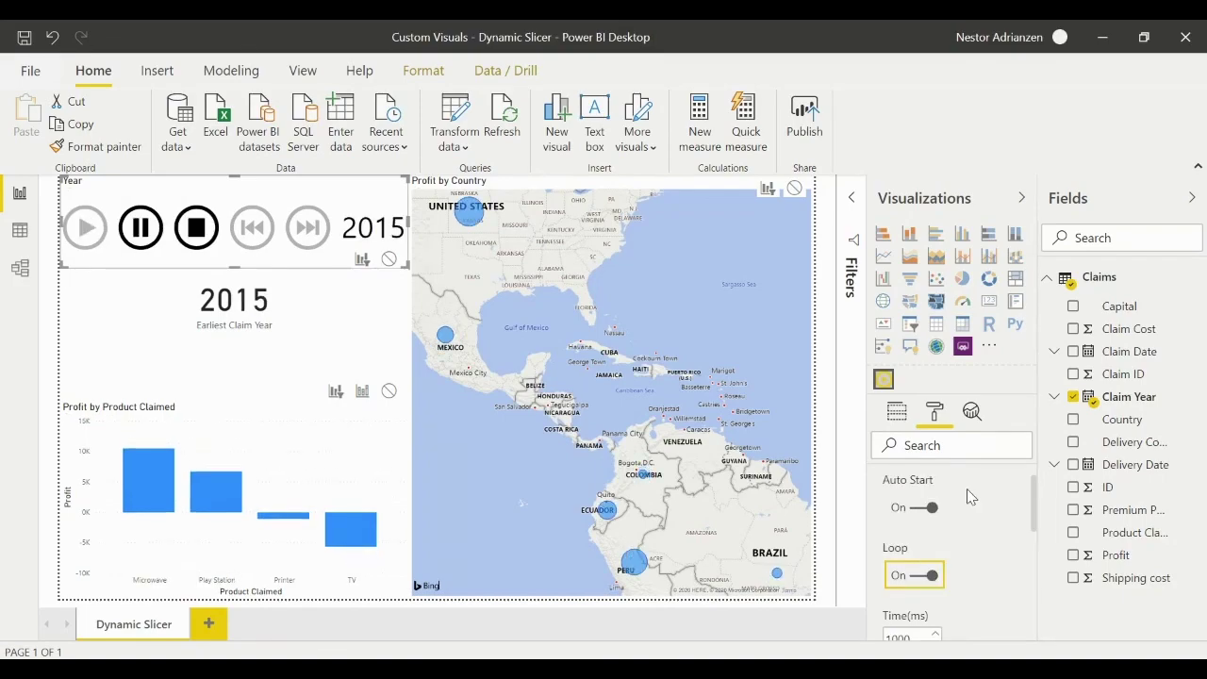
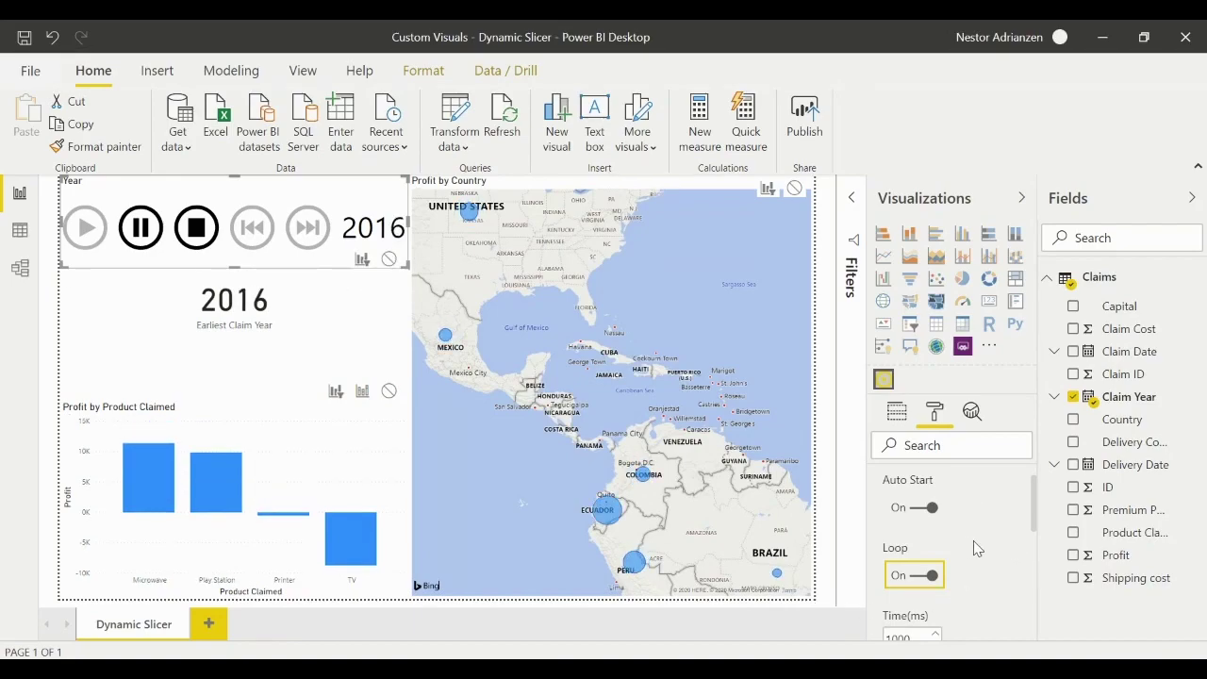
pyautogui.scroll(-2, 976, 547)
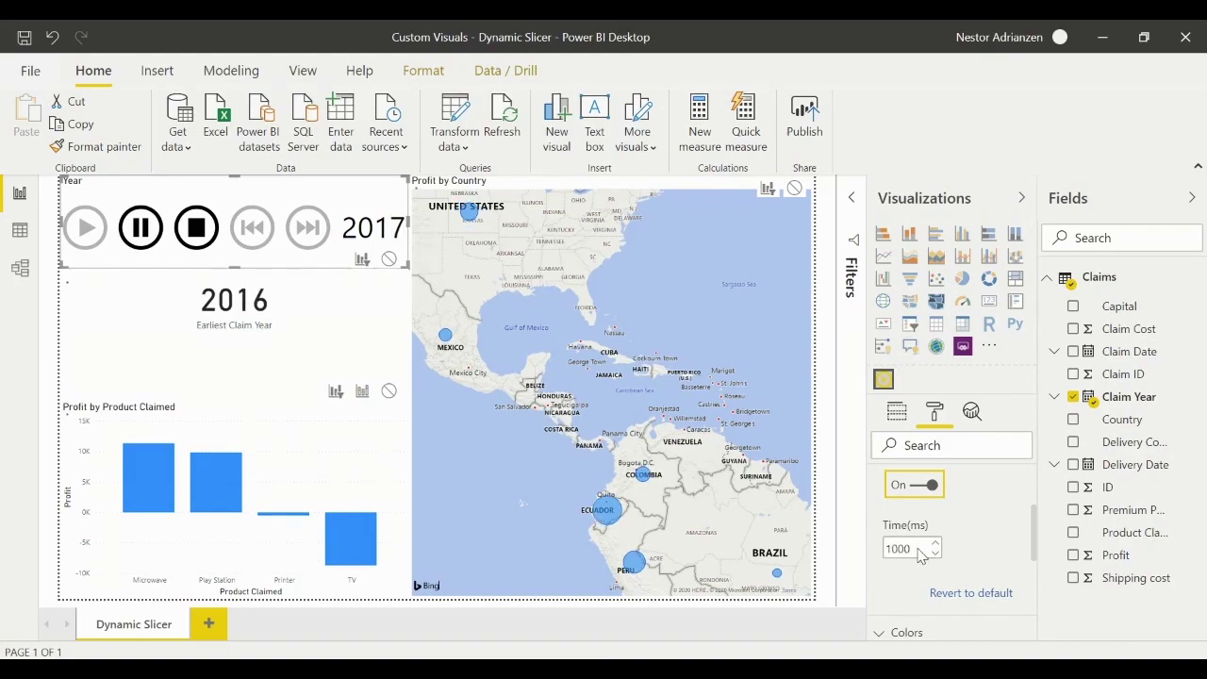
pyautogui.click(908, 549)
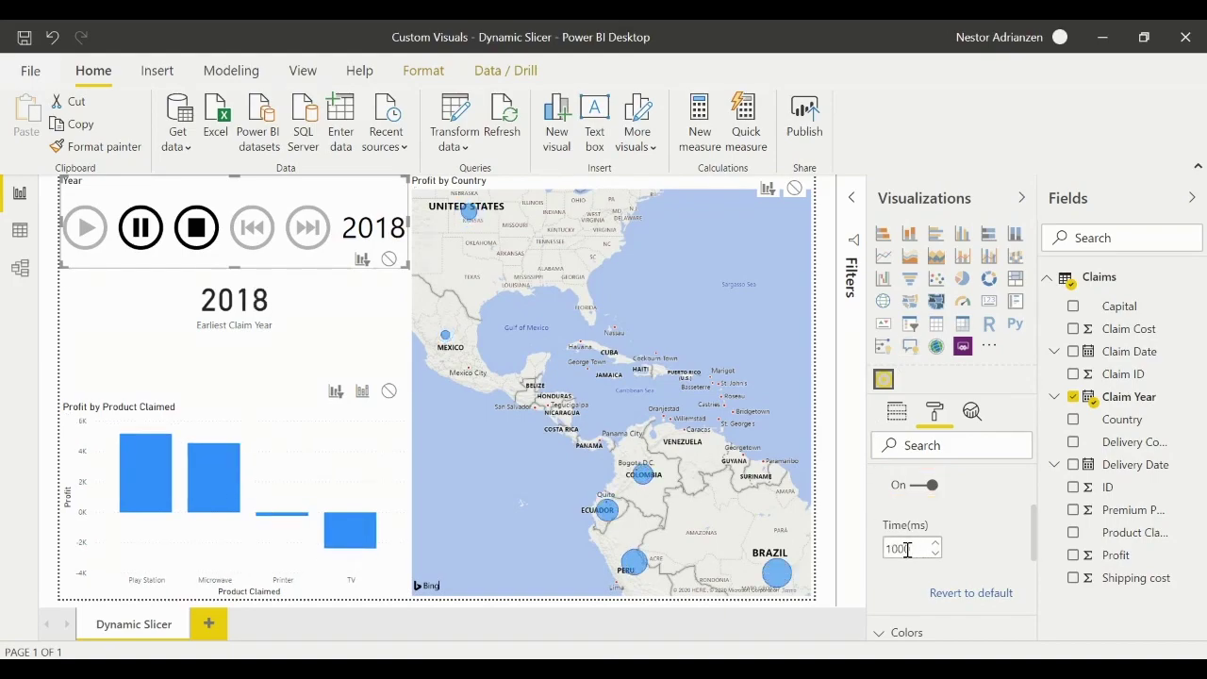
pyautogui.press('BackSpace')
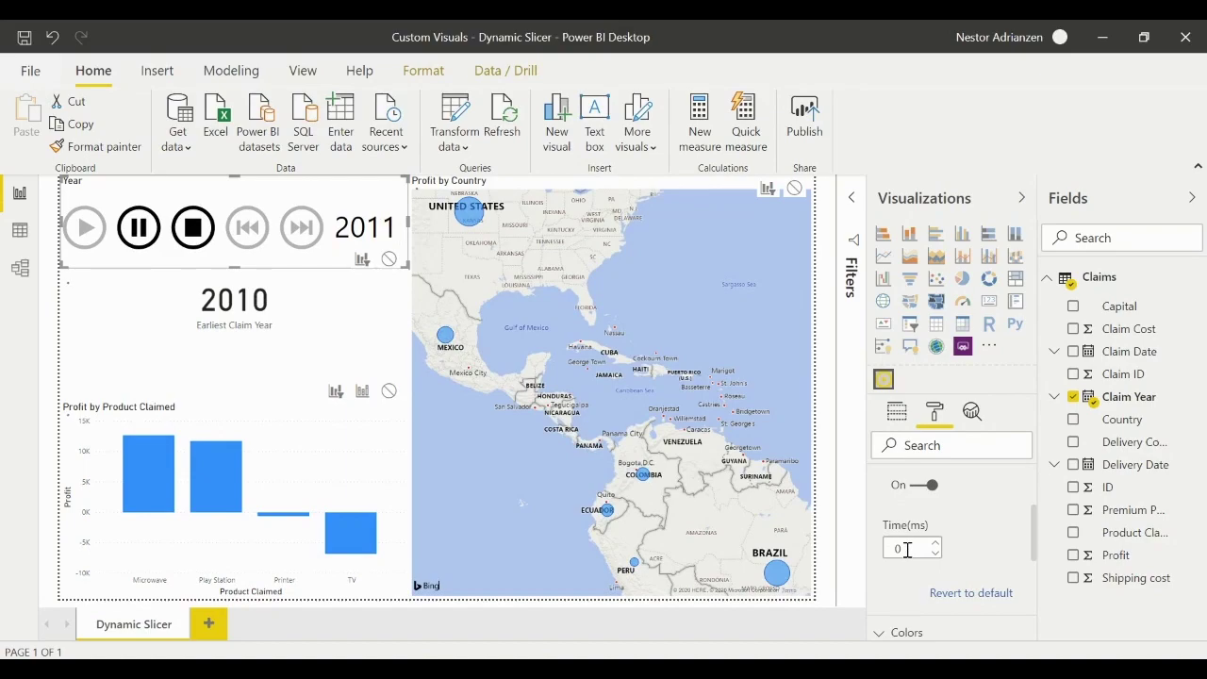
pyautogui.write('120')
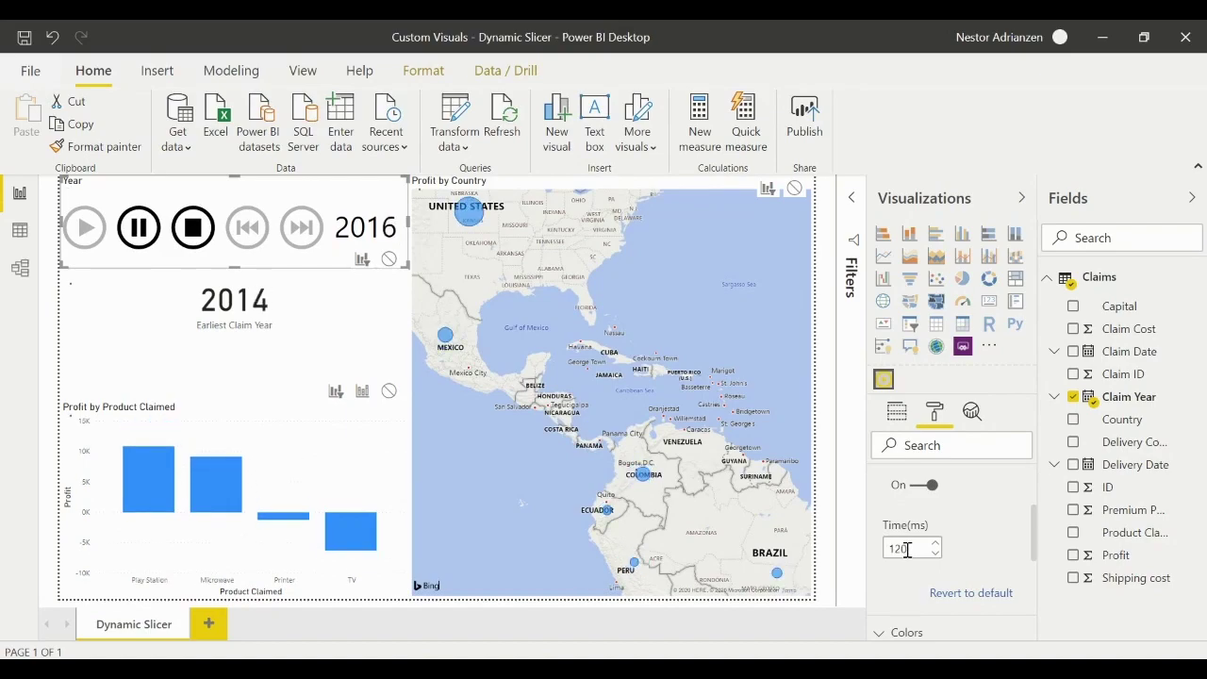
pyautogui.write('50')
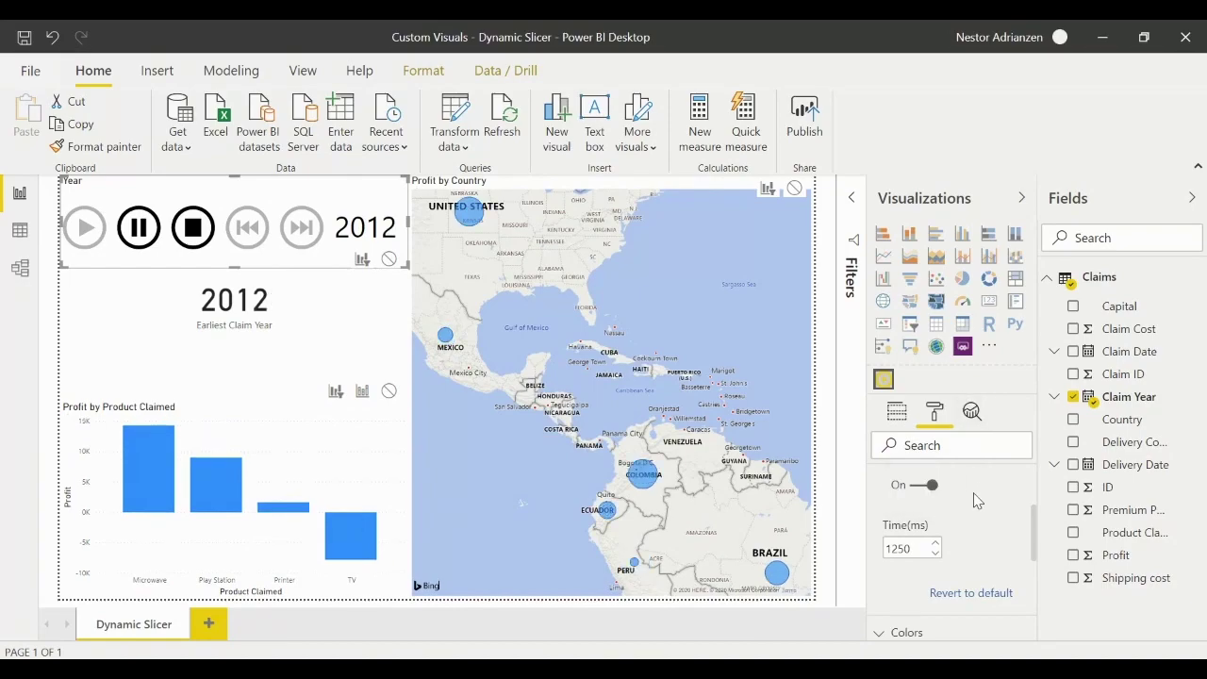
# - Turn on Show all in the Play Axis slicer's color settings so each playback control has its own color
pyautogui.moveTo(1026, 533); pyautogui.dragTo(1032, 498)
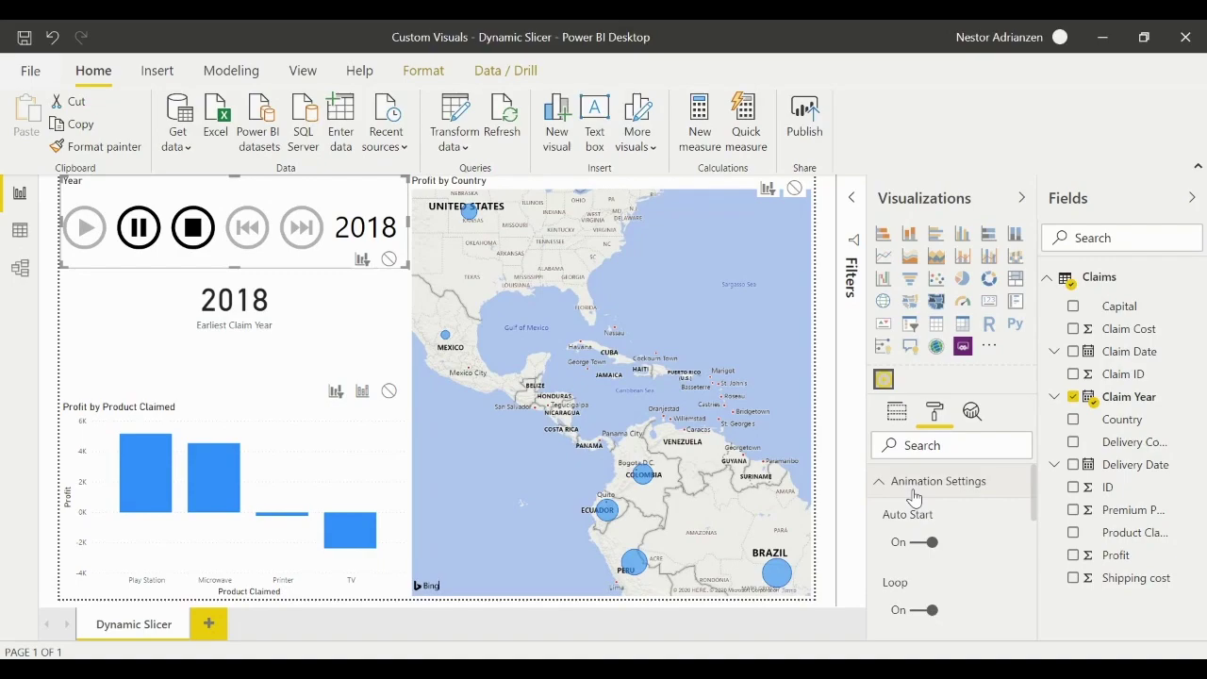
pyautogui.click(913, 490)
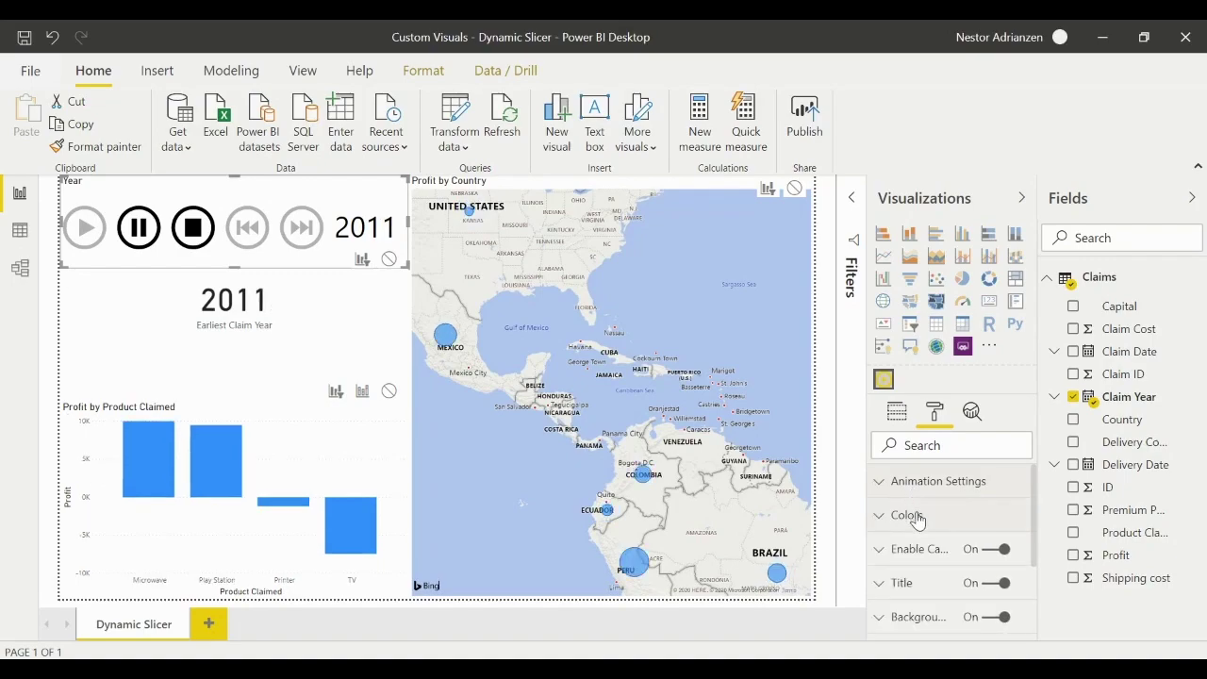
pyautogui.click(918, 522)
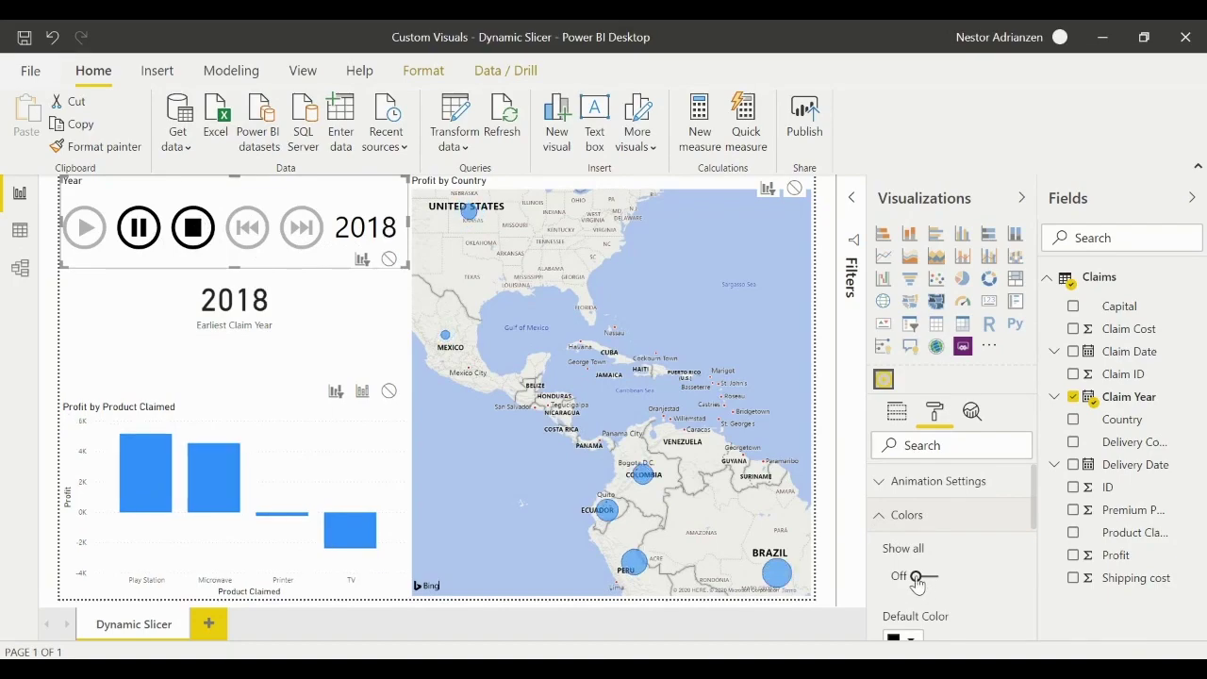
pyautogui.click(917, 579)
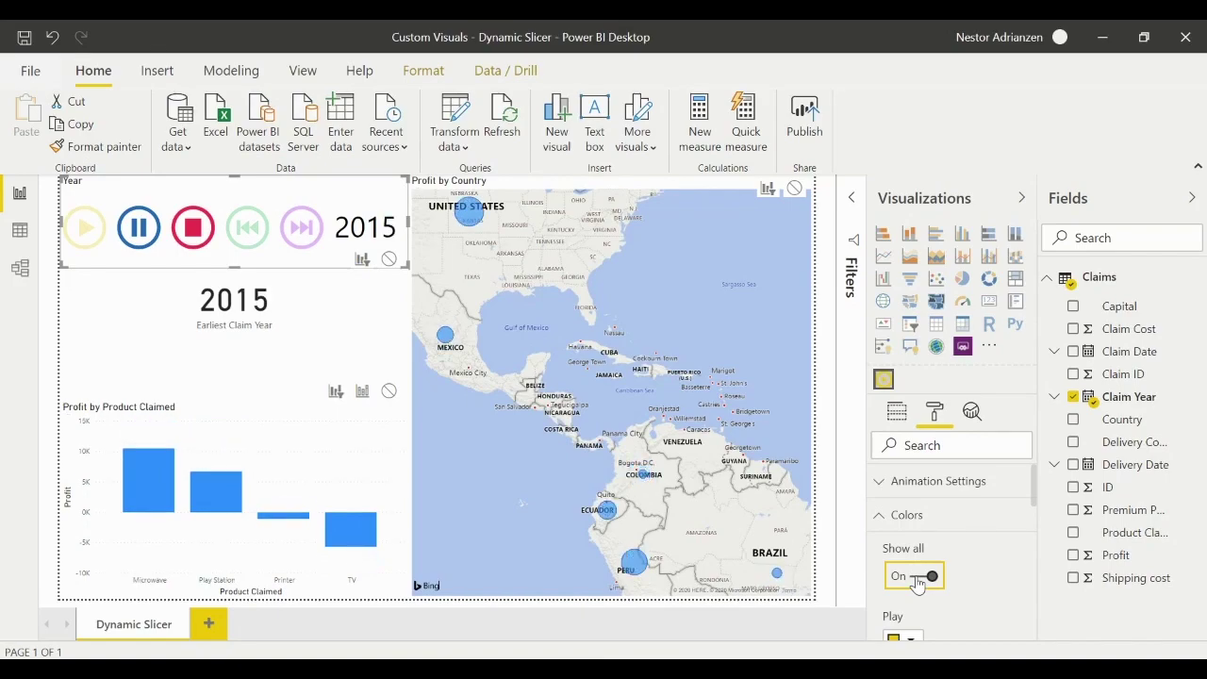
pyautogui.click(908, 517)
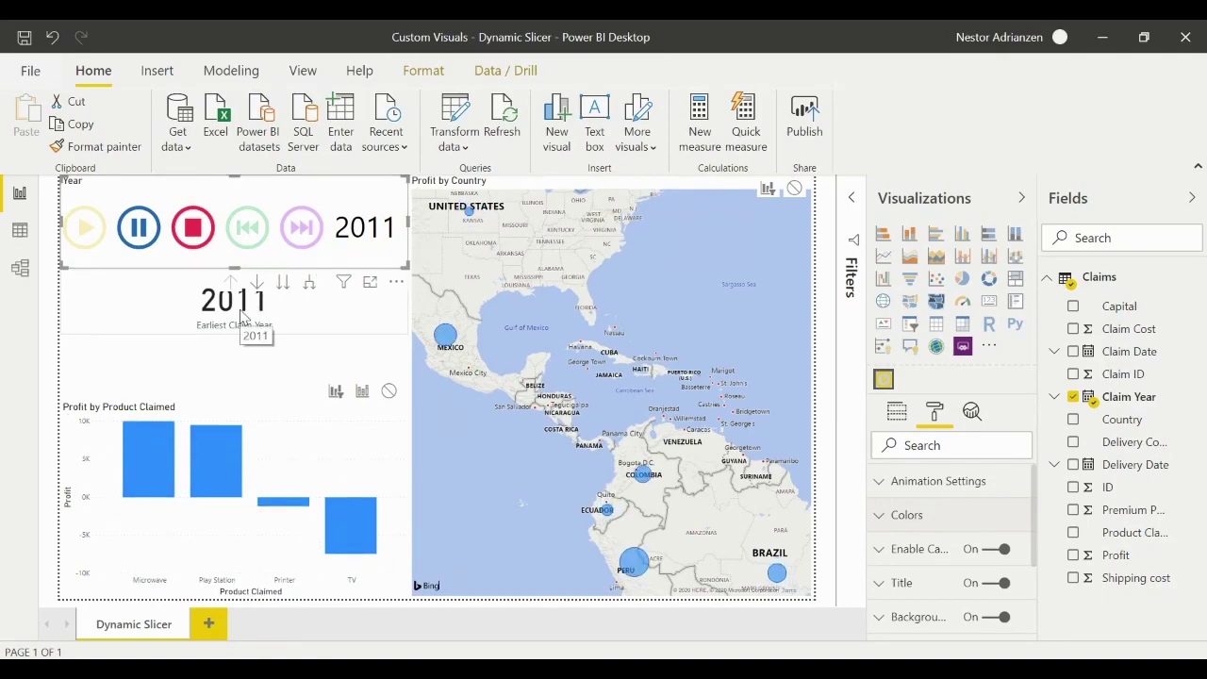
# - Turn off the Play Axis slicer's caption and title, and hide the Claim Year card's category label
pyautogui.click(1003, 551)
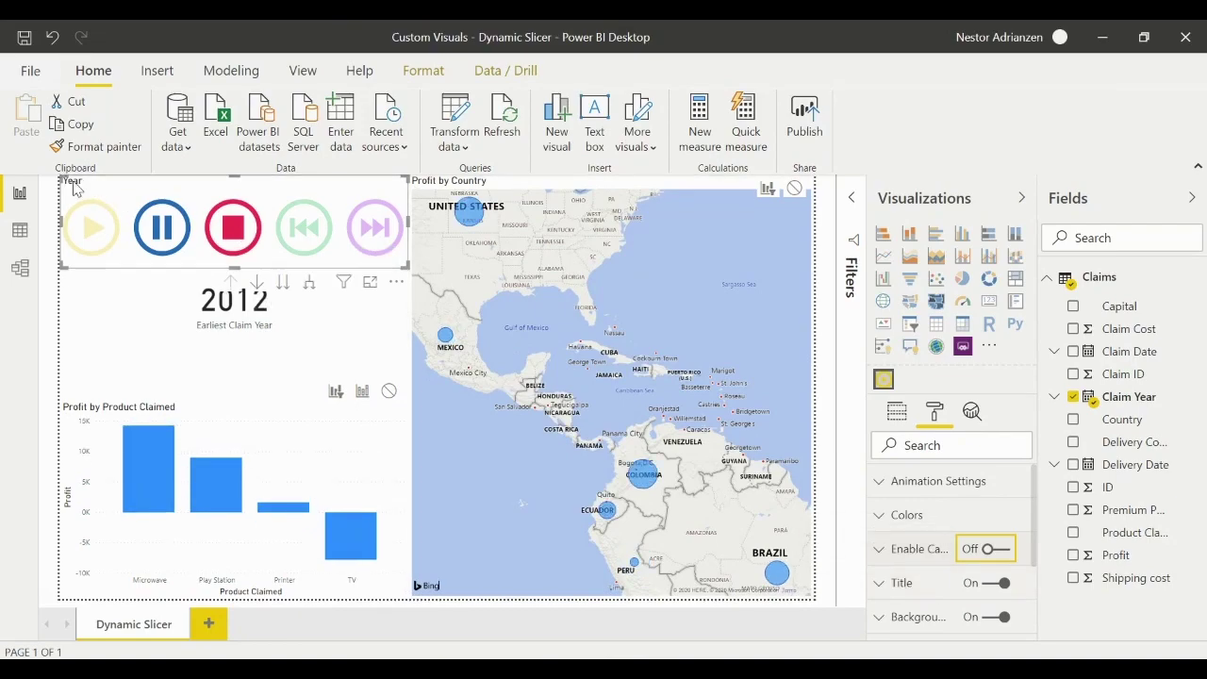
pyautogui.click(991, 585)
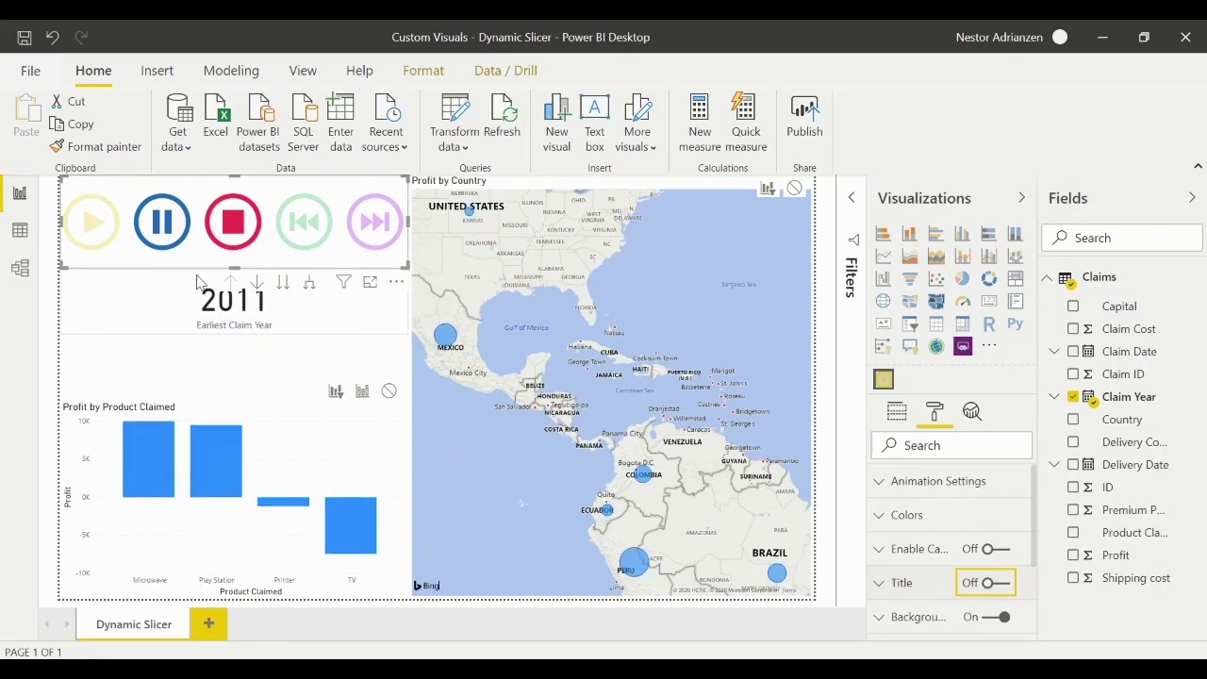
pyautogui.click(326, 323)
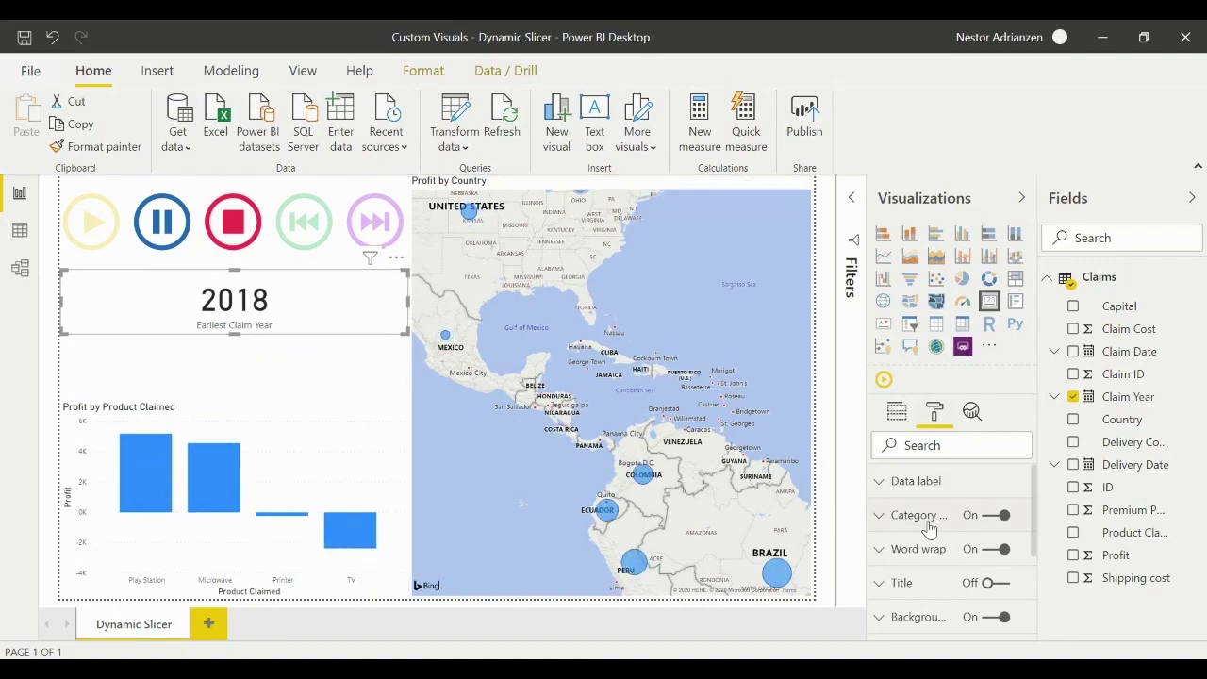
pyautogui.click(1004, 517)
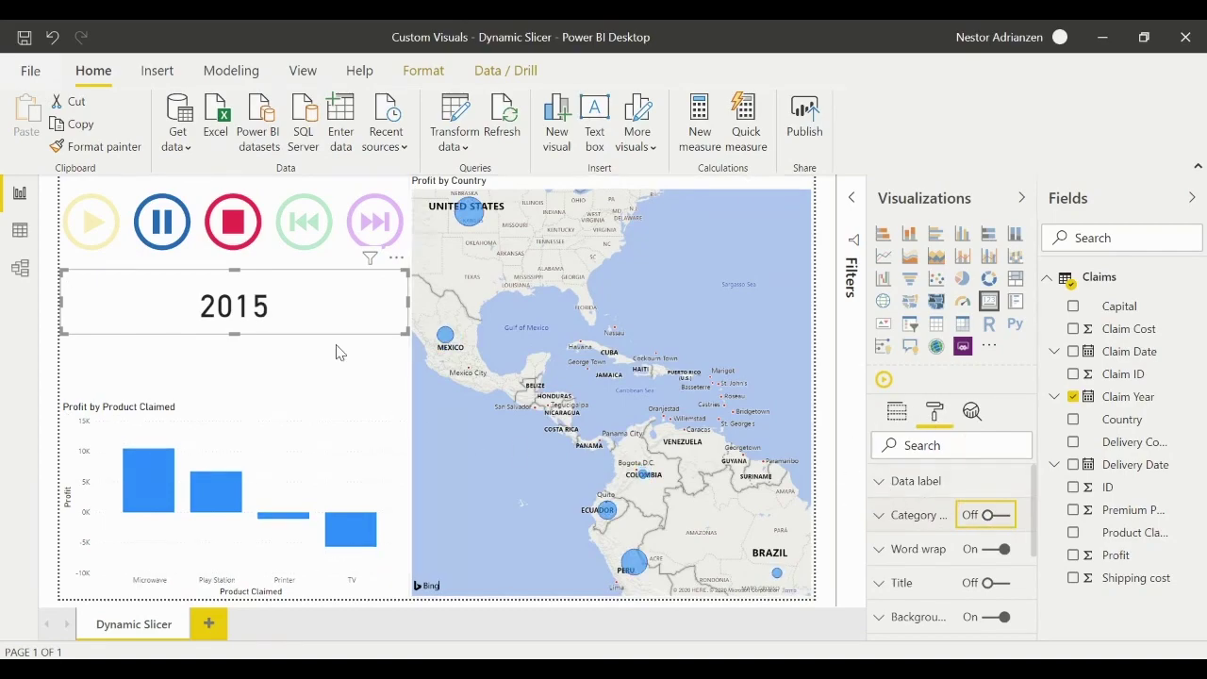
# - Enlarge the Profit by Product Claimed chart upward to just below the year card, keeping its width clear of the map
pyautogui.click(264, 416)
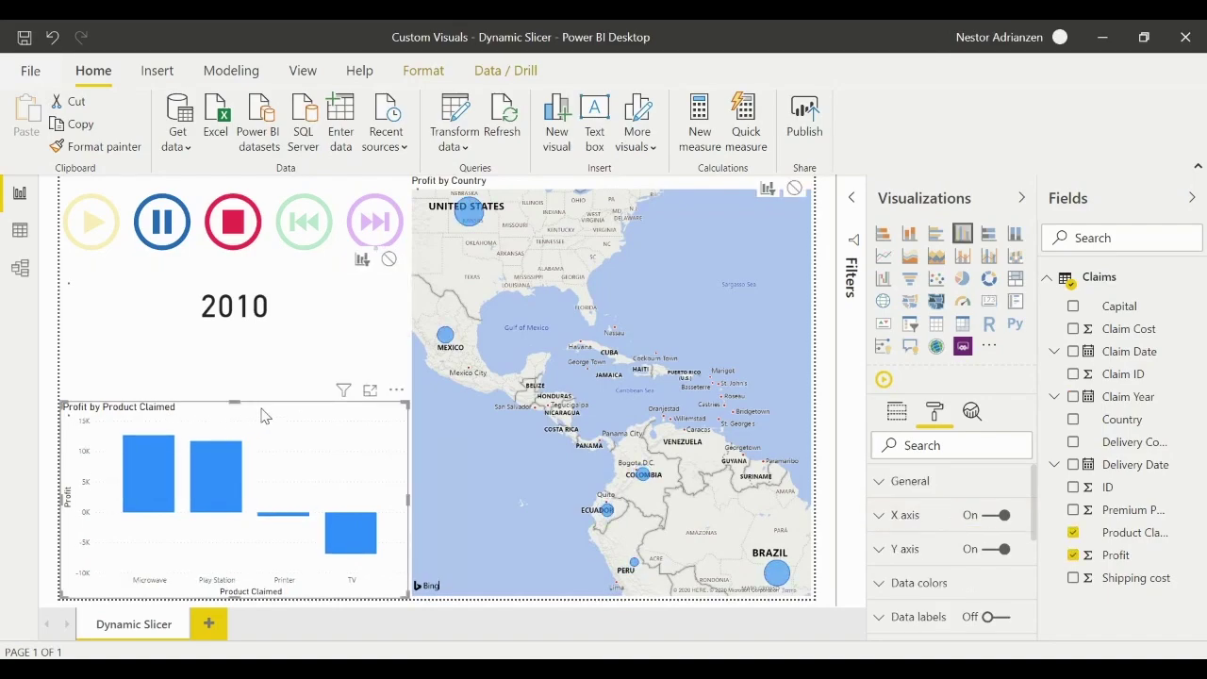
pyautogui.moveTo(280, 402); pyautogui.dragTo(302, 363)
pyautogui.moveTo(72, 537); pyautogui.dragTo(47, 609)
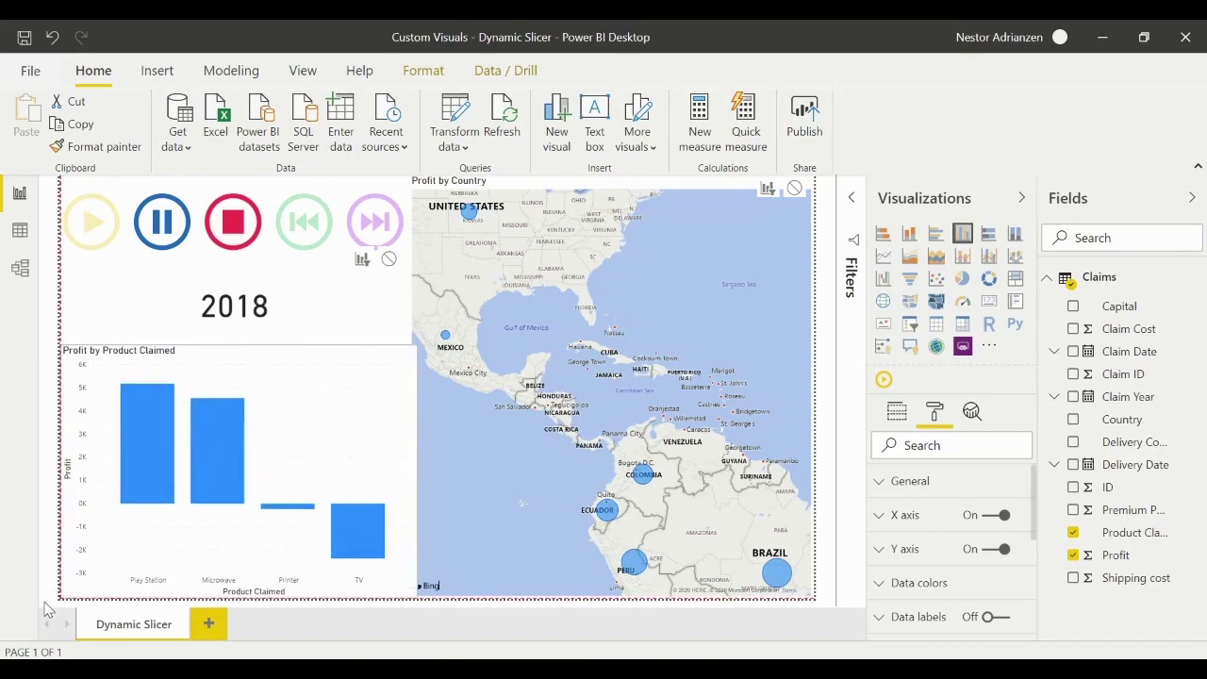
pyautogui.click(399, 371)
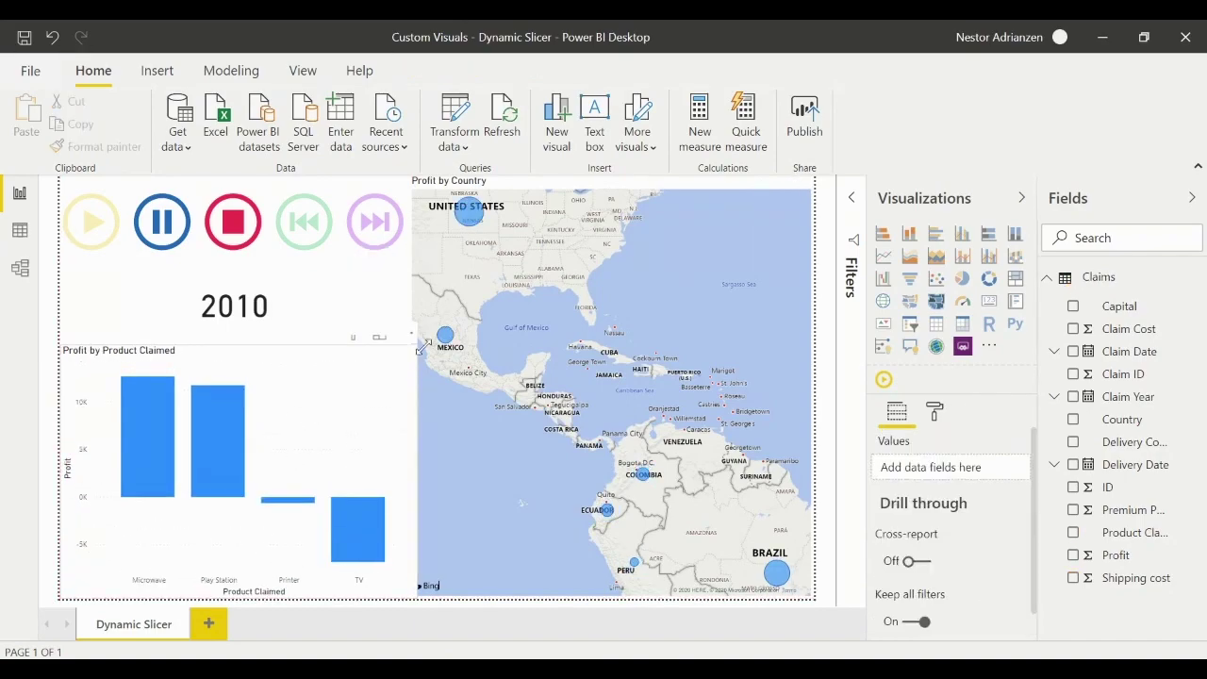
pyautogui.click(417, 348)
pyautogui.moveTo(417, 348); pyautogui.dragTo(407, 356)
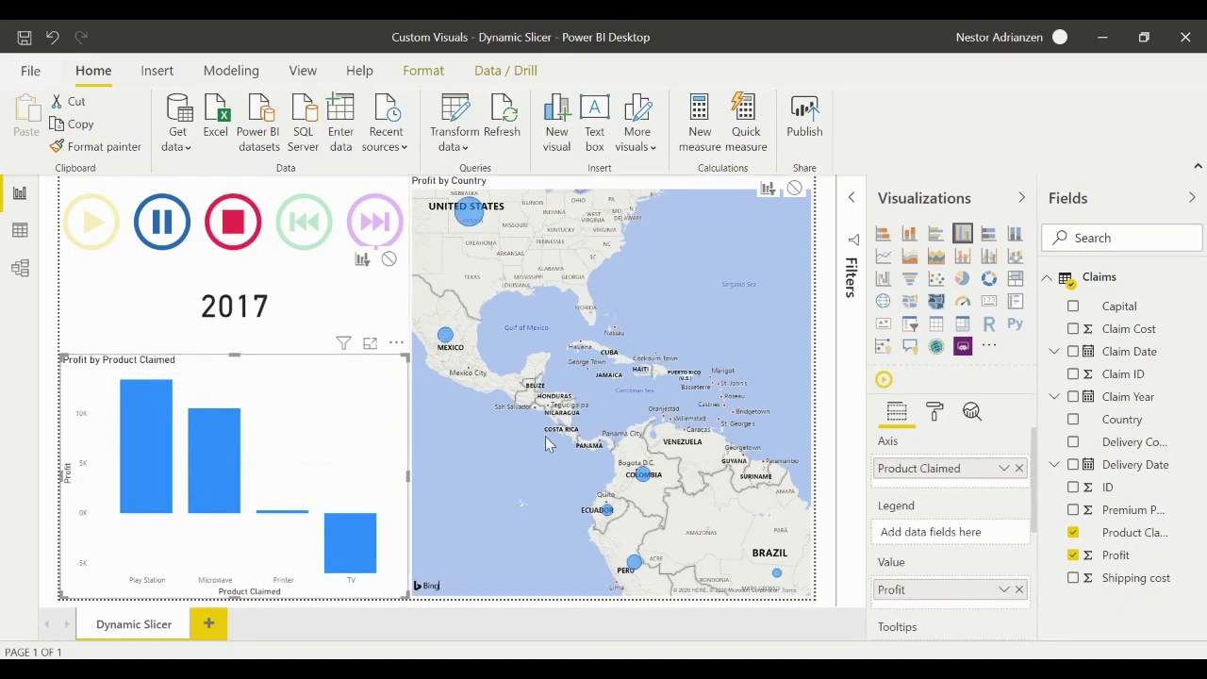
# - Turn on data labels for the Profit by Product Claimed chart and set their text size to 12 pt
pyautogui.click(936, 415)
pyautogui.scroll(-1, 905, 572)
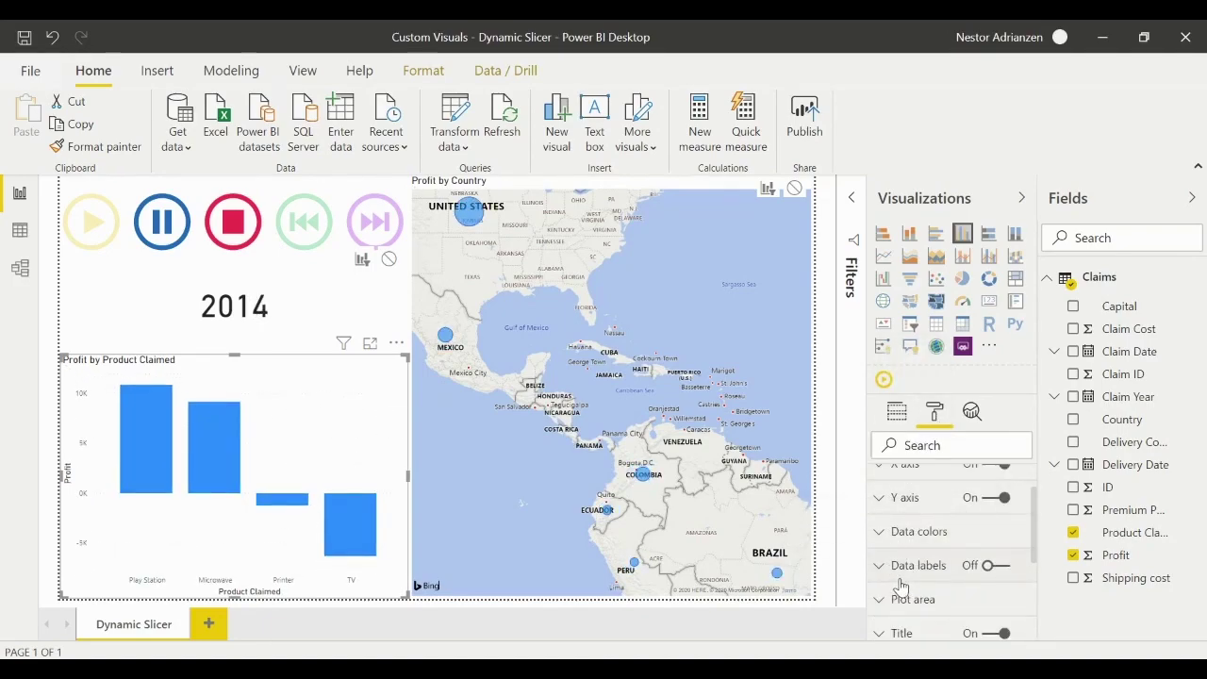
pyautogui.click(989, 570)
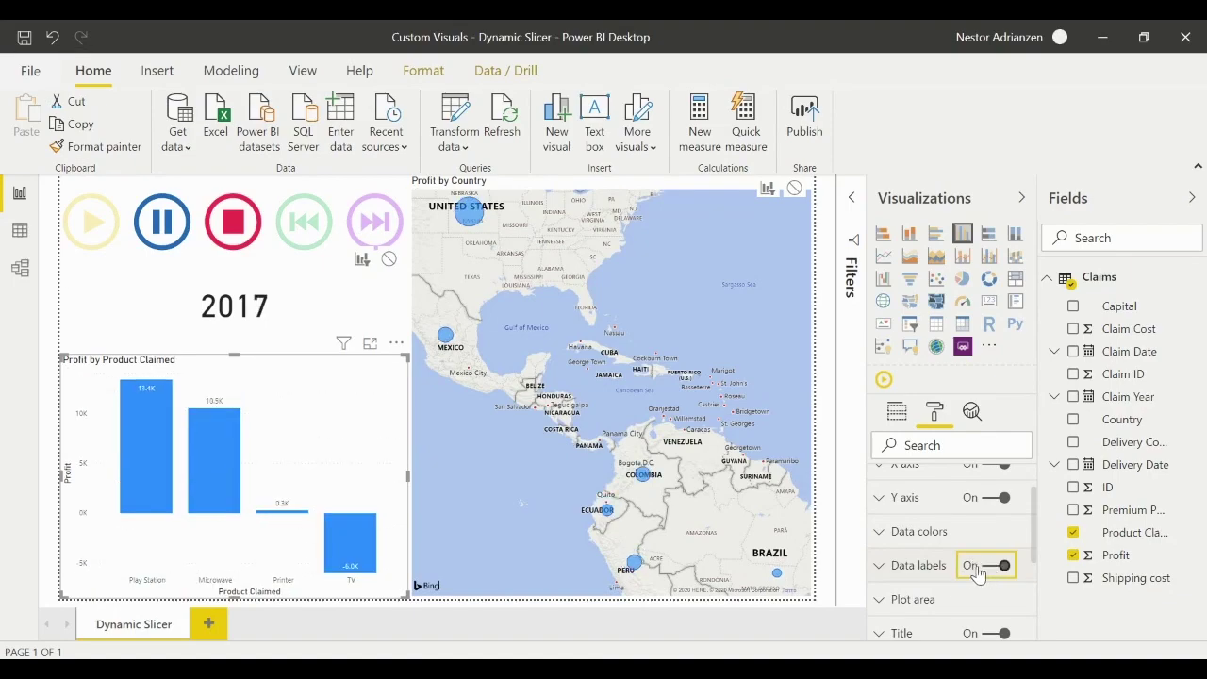
pyautogui.click(915, 566)
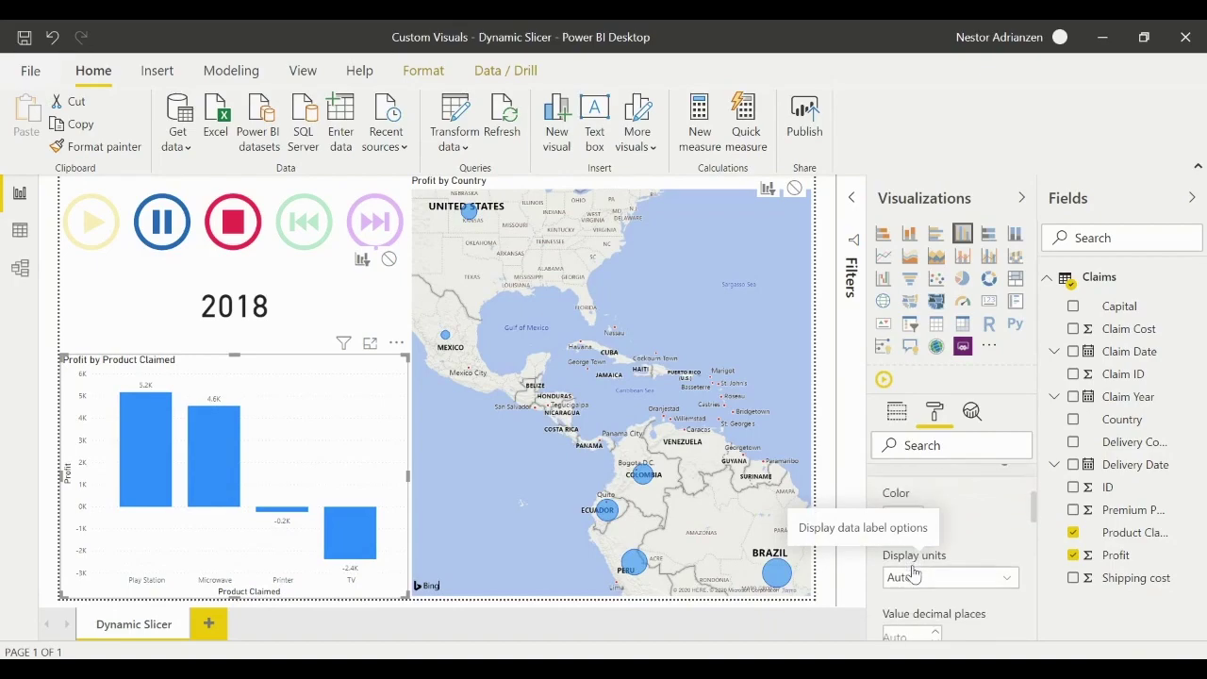
pyautogui.scroll(-2, 955, 593)
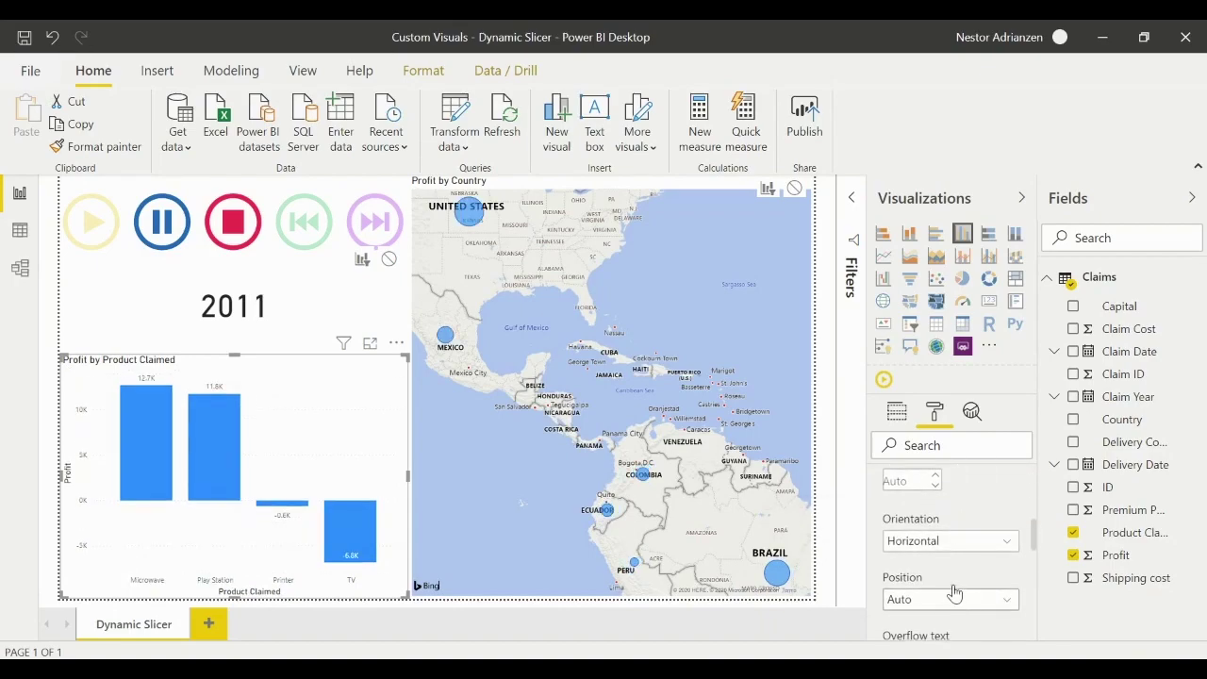
pyautogui.scroll(-3, 955, 593)
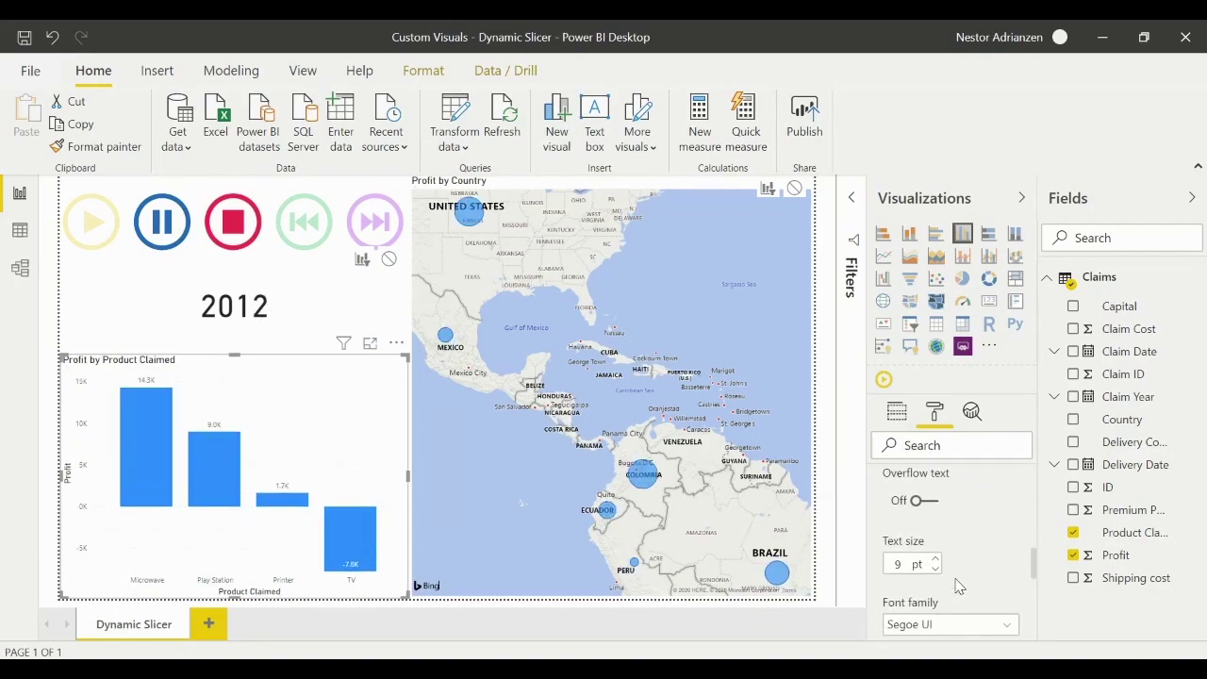
pyautogui.click(935, 559)
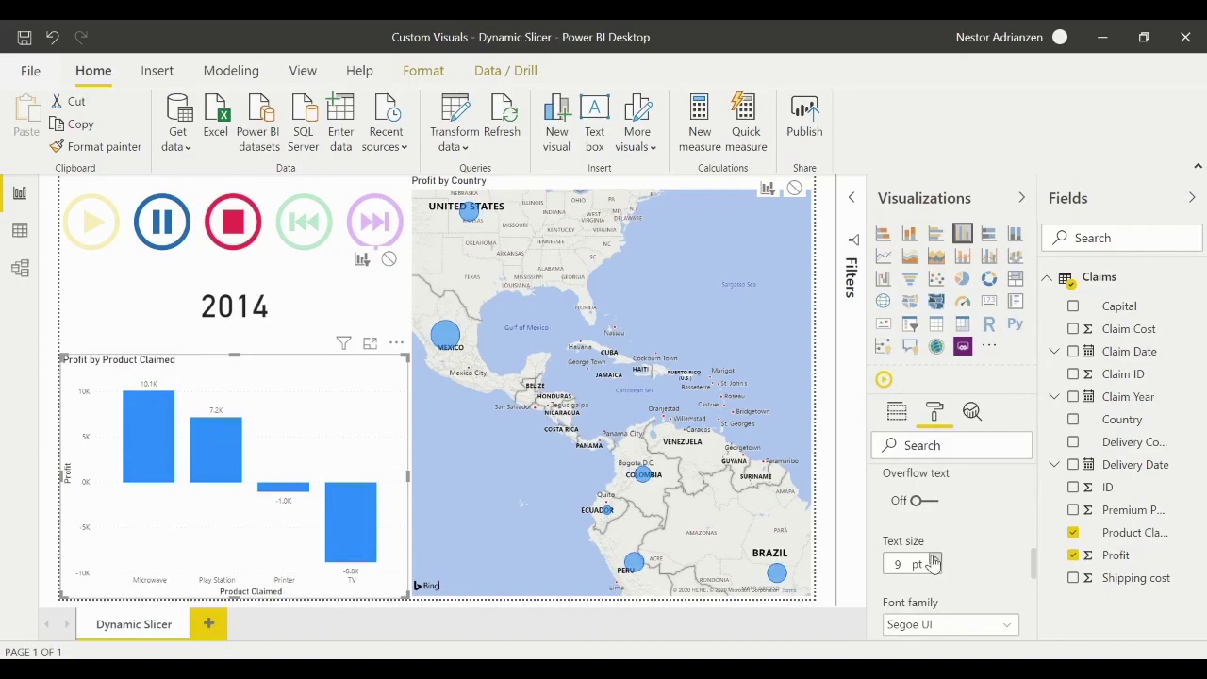
pyautogui.click(935, 558)
pyautogui.click(935, 558)
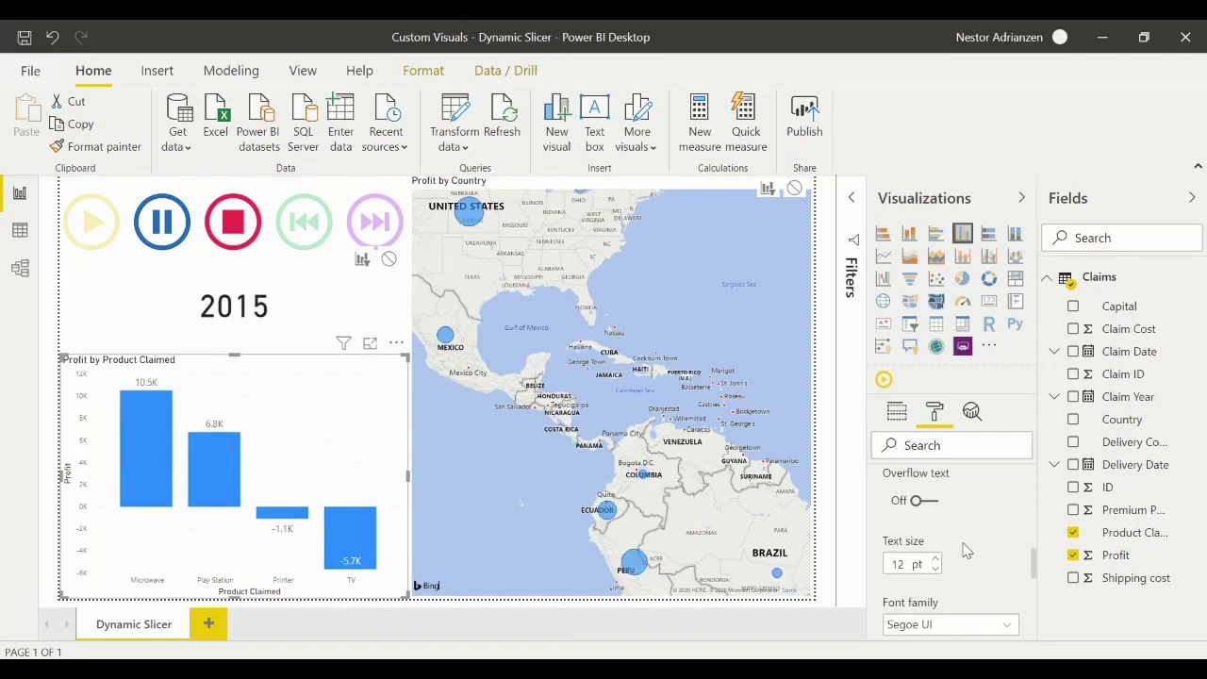
pyautogui.scroll(10, 992, 528)
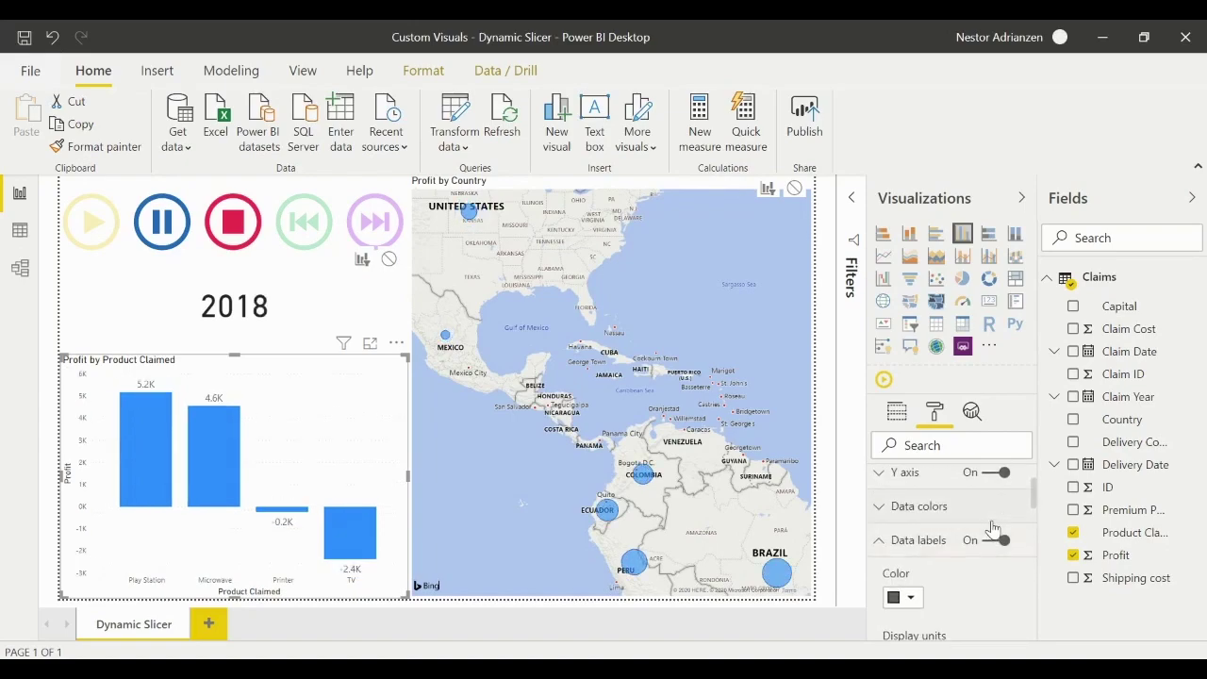
pyautogui.click(926, 542)
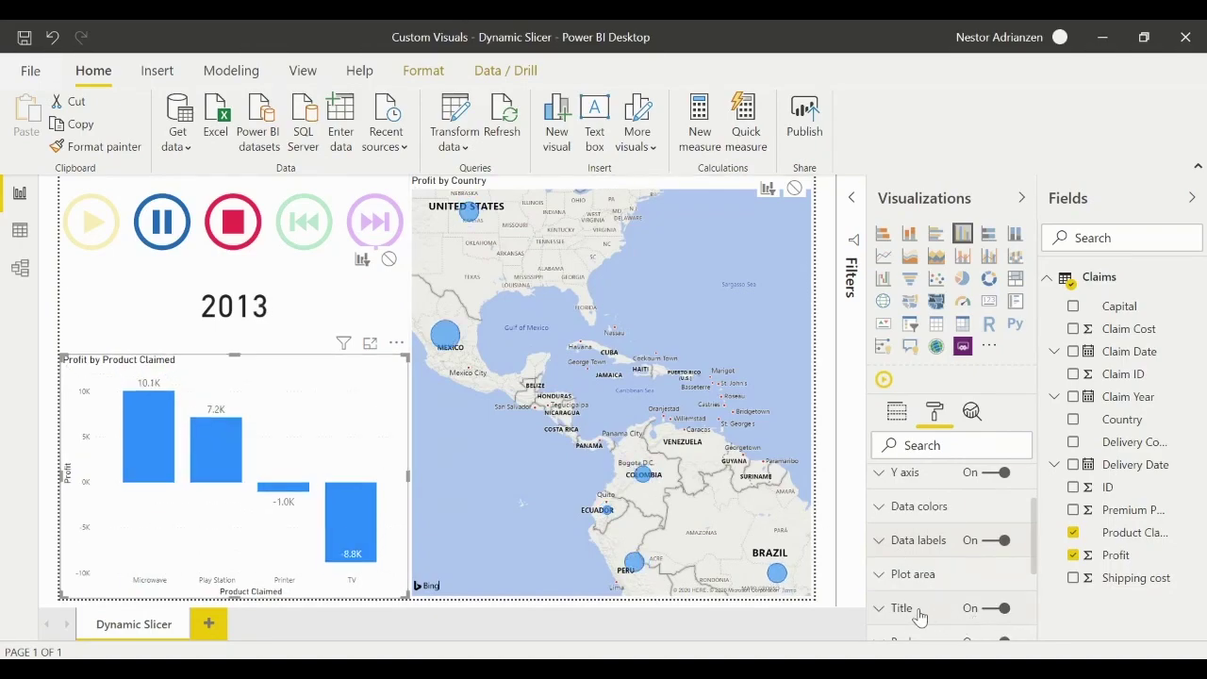
# - Center the title of the Profit by Product Claimed chart
pyautogui.scroll(-2, 920, 617)
pyautogui.scroll(-5, 920, 613)
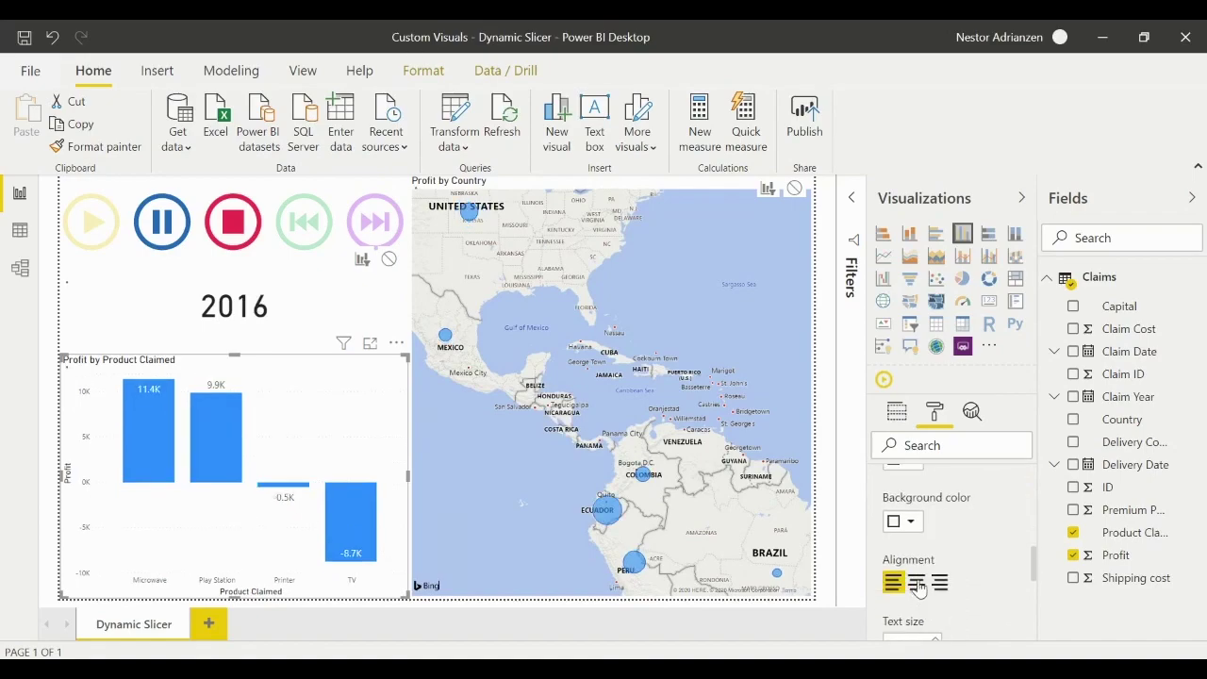
pyautogui.click(917, 583)
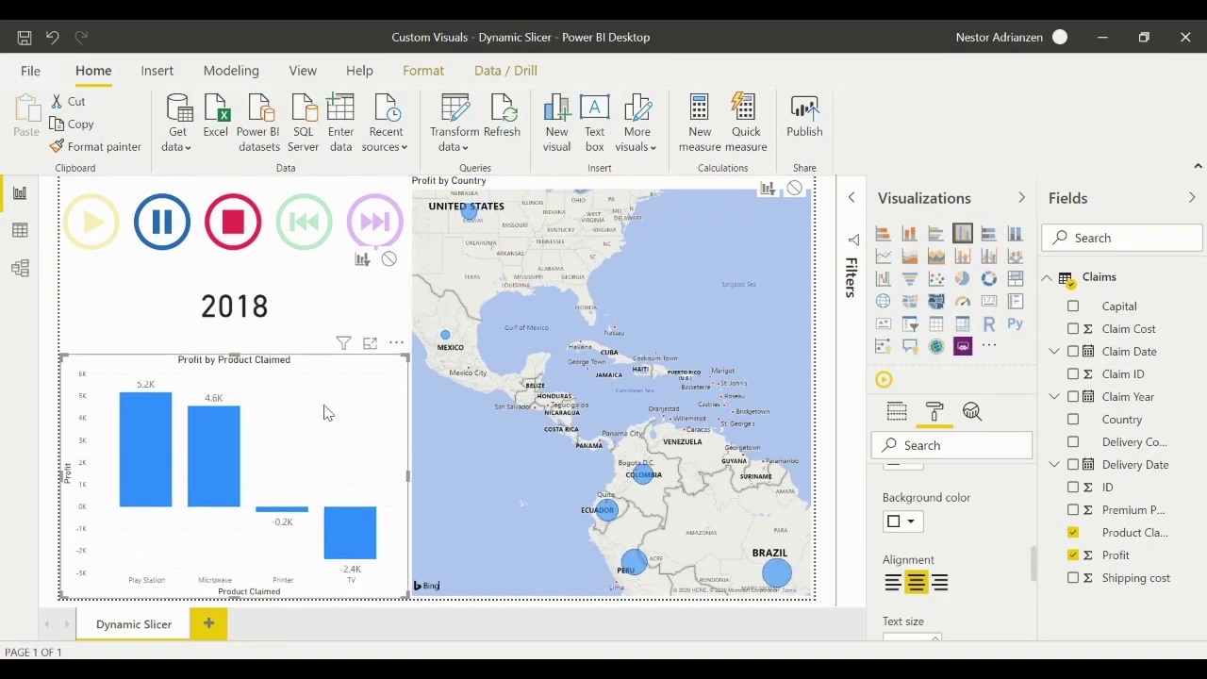
# - Change the default bubble color of the Profit by Country map to a custom red
pyautogui.click(705, 244)
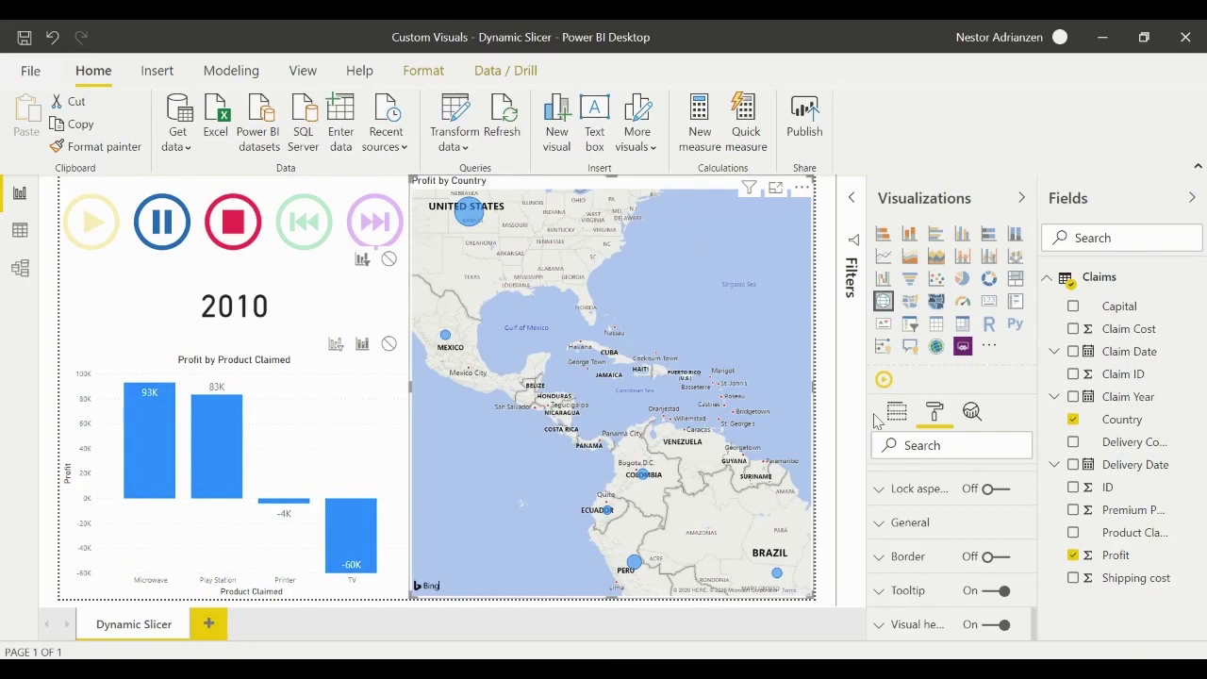
pyautogui.scroll(5, 949, 563)
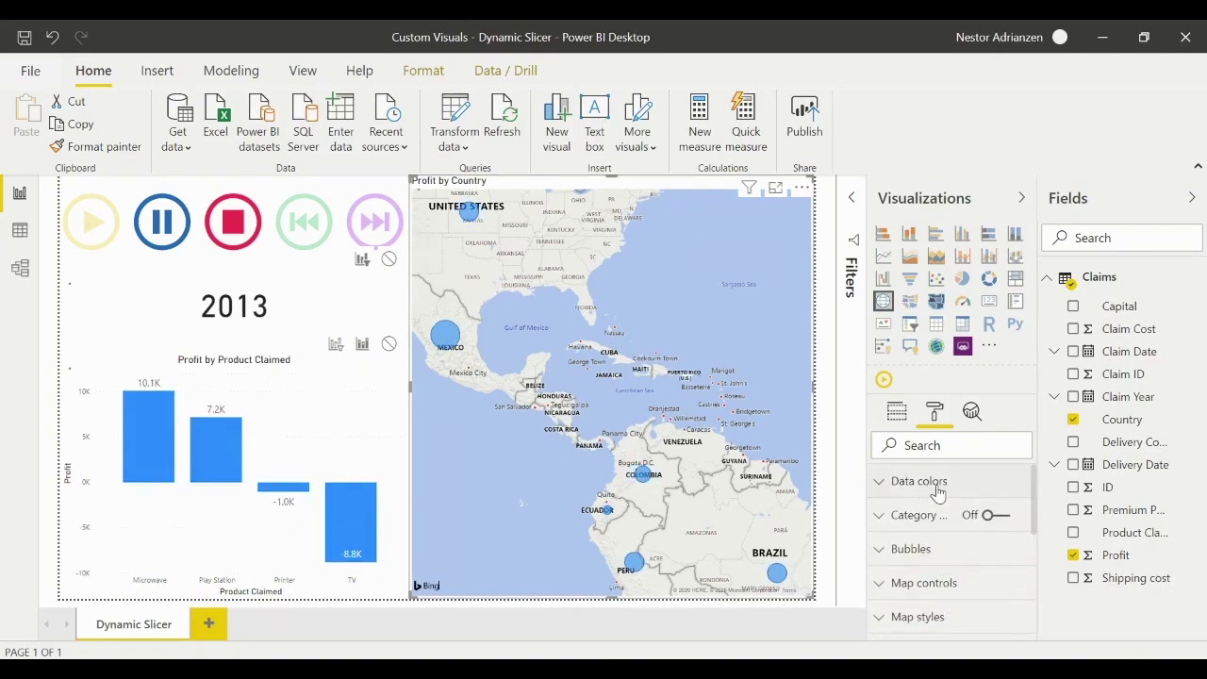
pyautogui.click(919, 481)
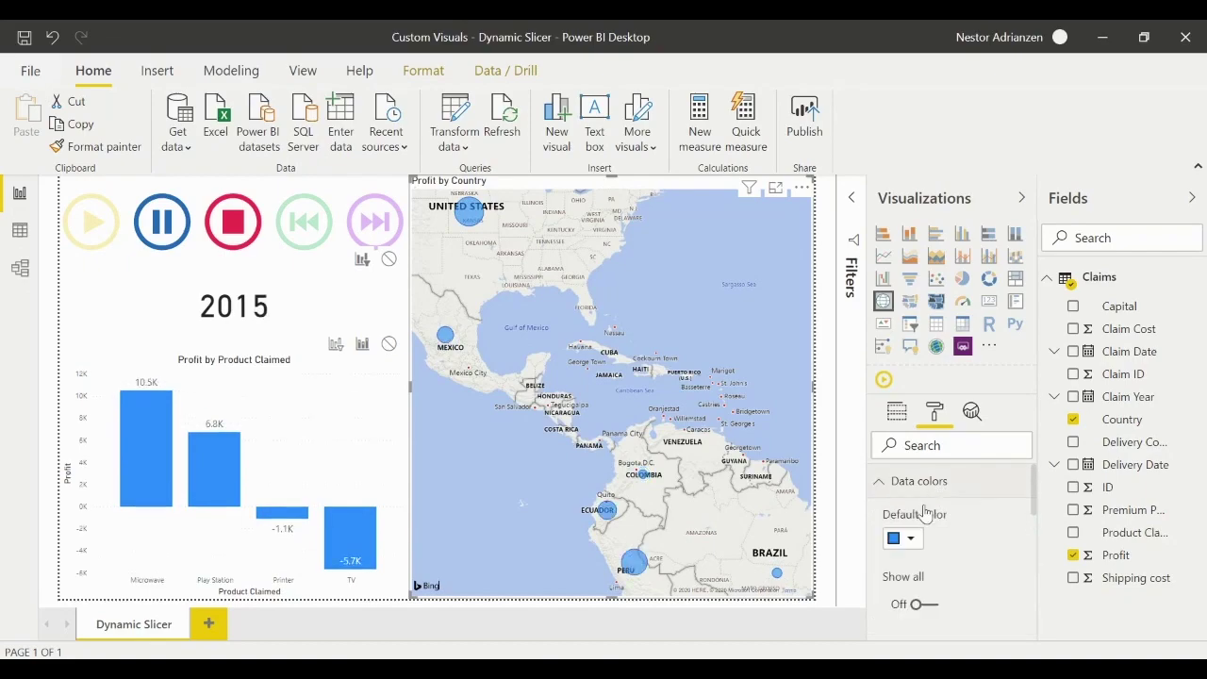
pyautogui.scroll(-2, 949, 562)
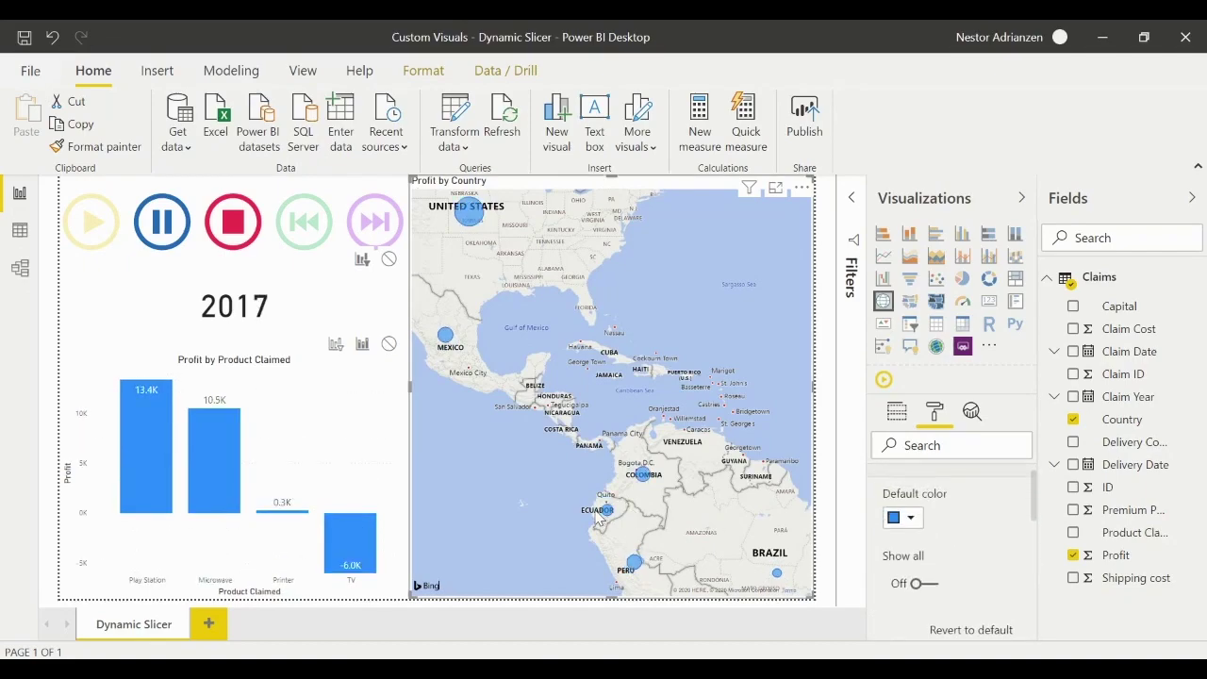
pyautogui.moveTo(610, 524)
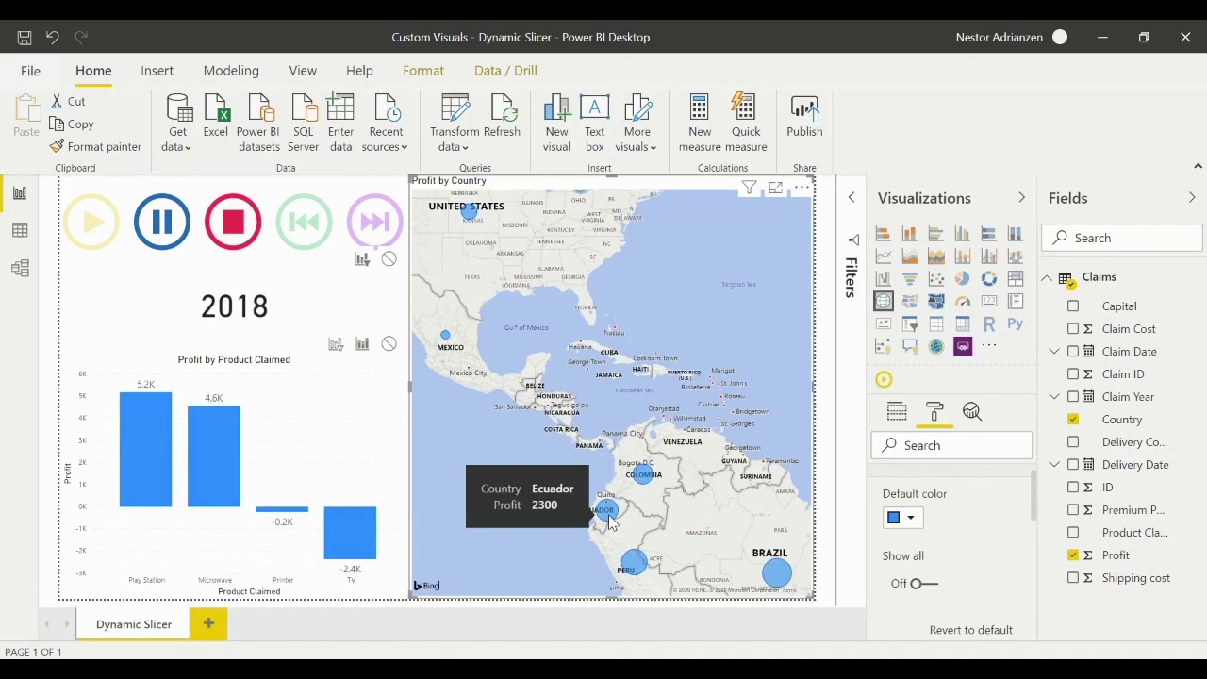
pyautogui.click(912, 521)
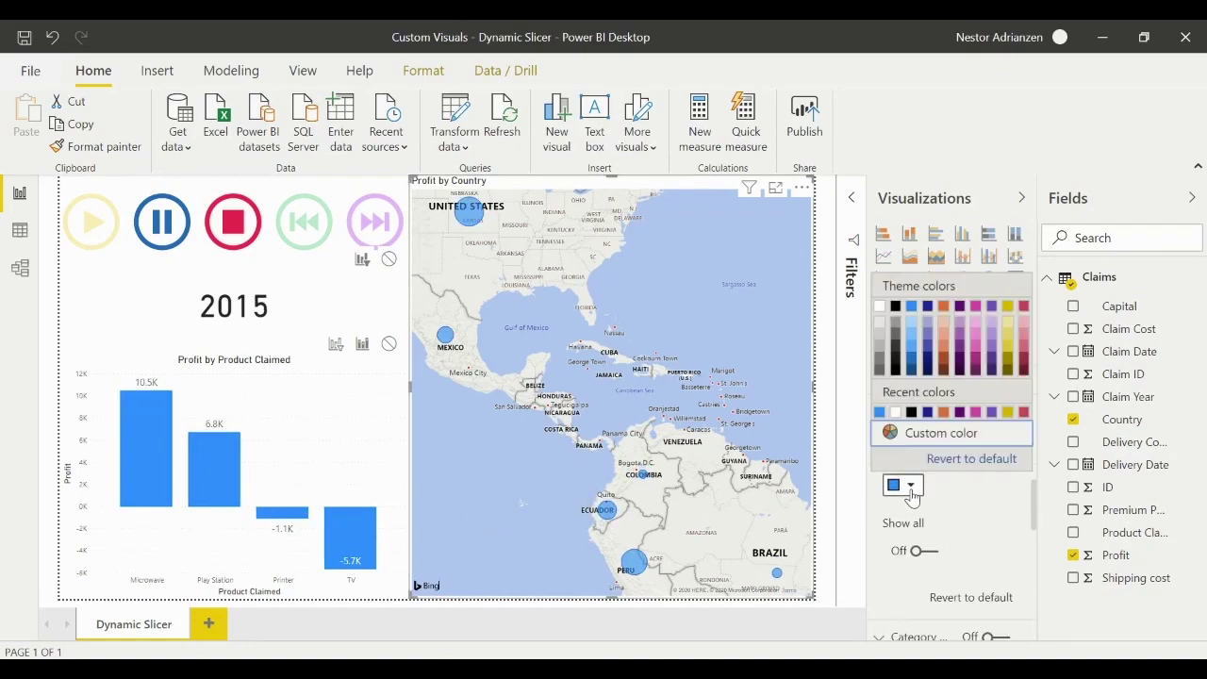
pyautogui.click(949, 444)
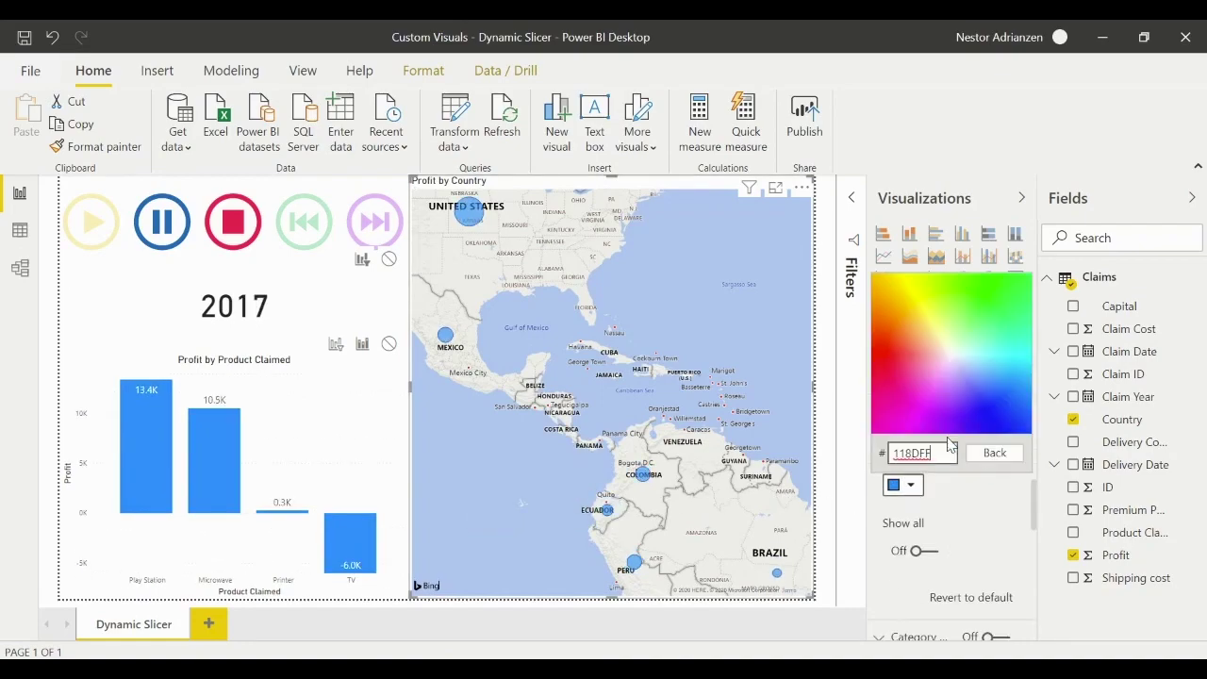
pyautogui.click(891, 357)
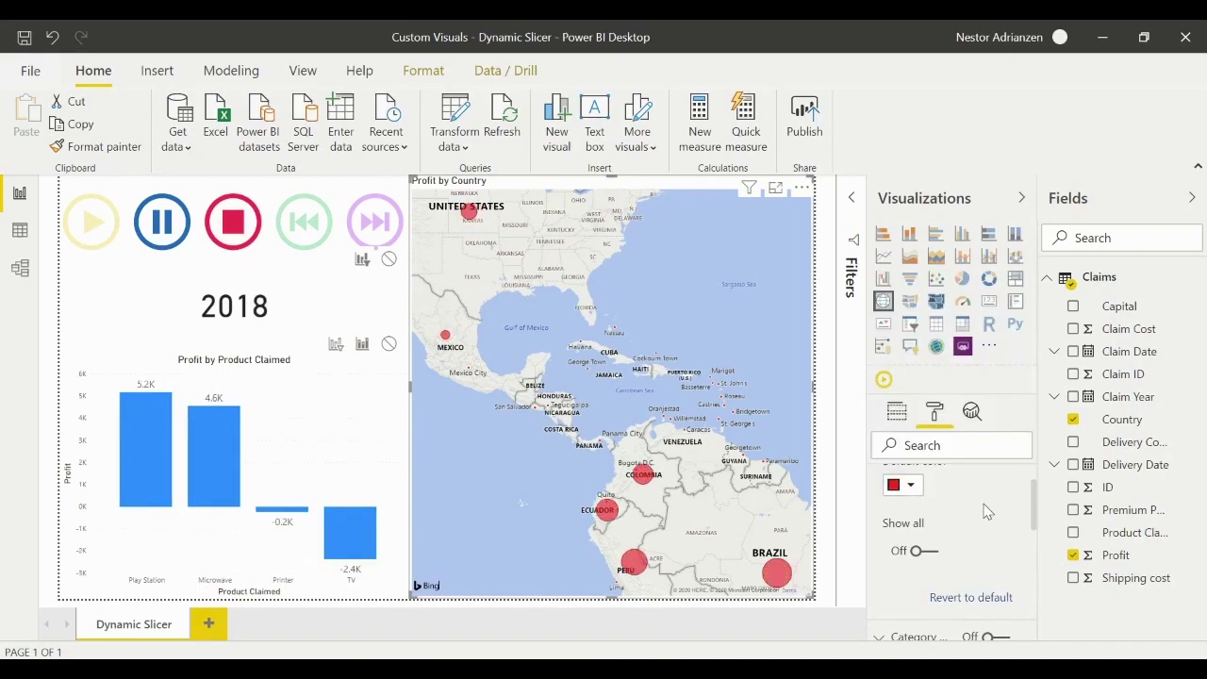
pyautogui.scroll(1, 986, 510)
pyautogui.click(933, 481)
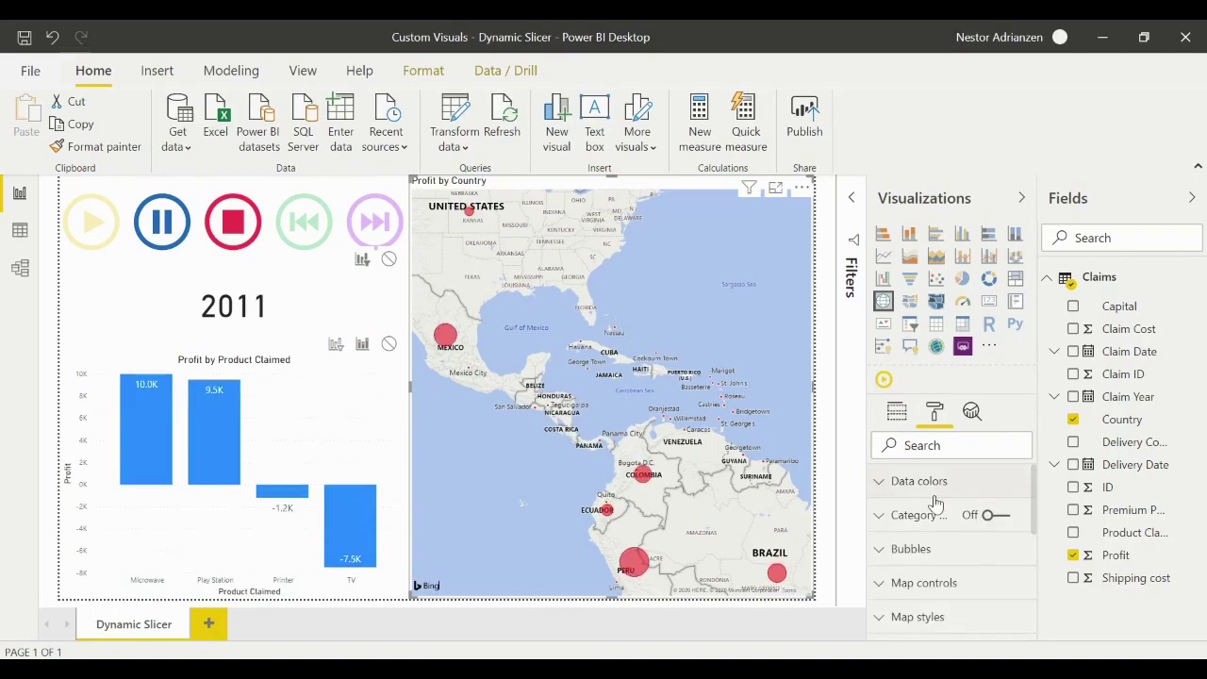
# - Turn on the zoom buttons for the Profit by Country map and try zooming out with them
pyautogui.click(967, 579)
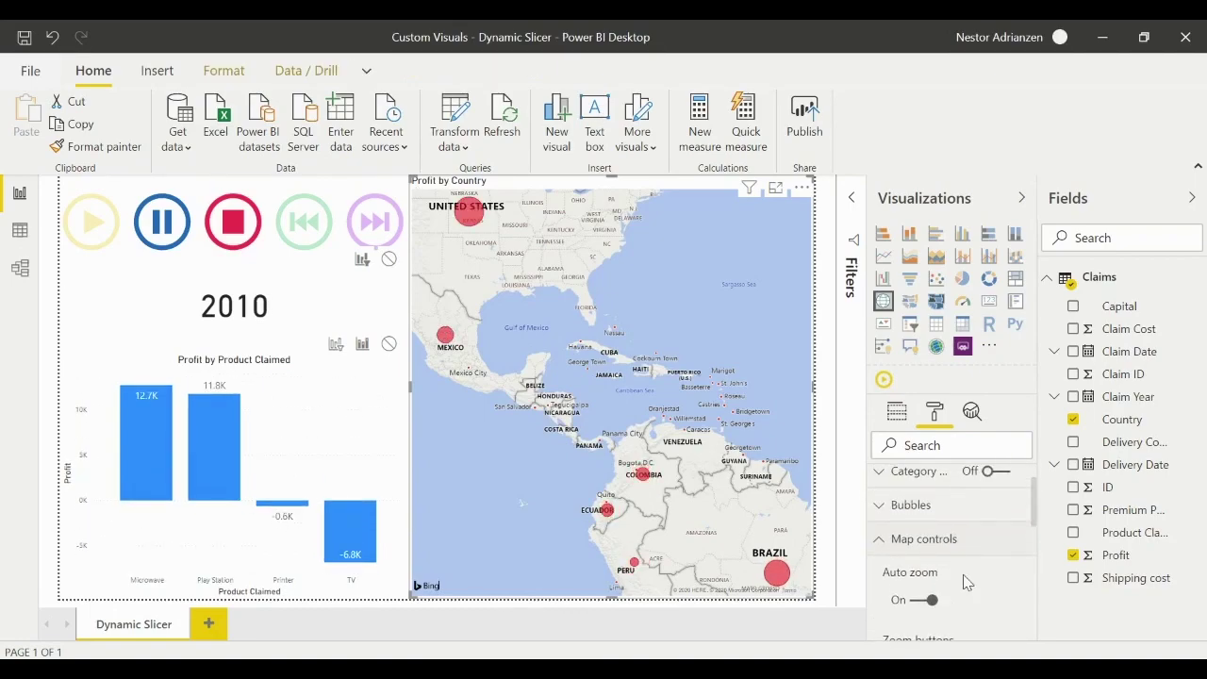
pyautogui.scroll(-1, 962, 566)
pyautogui.scroll(-1, 960, 564)
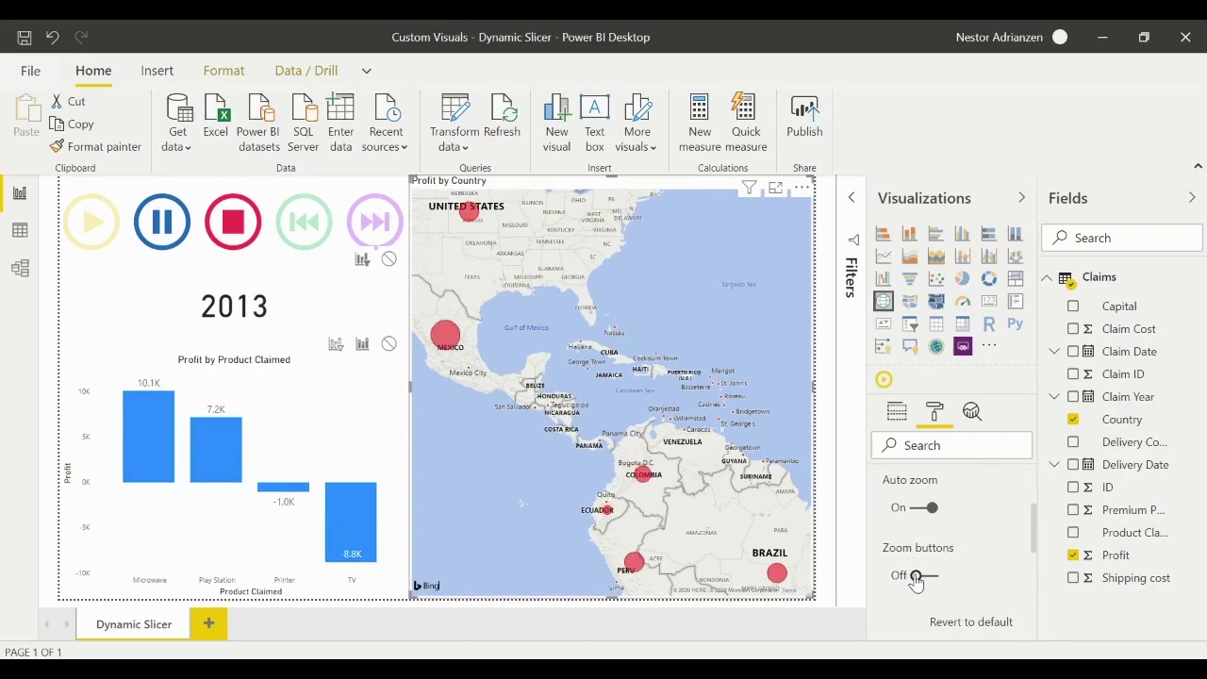
pyautogui.click(914, 575)
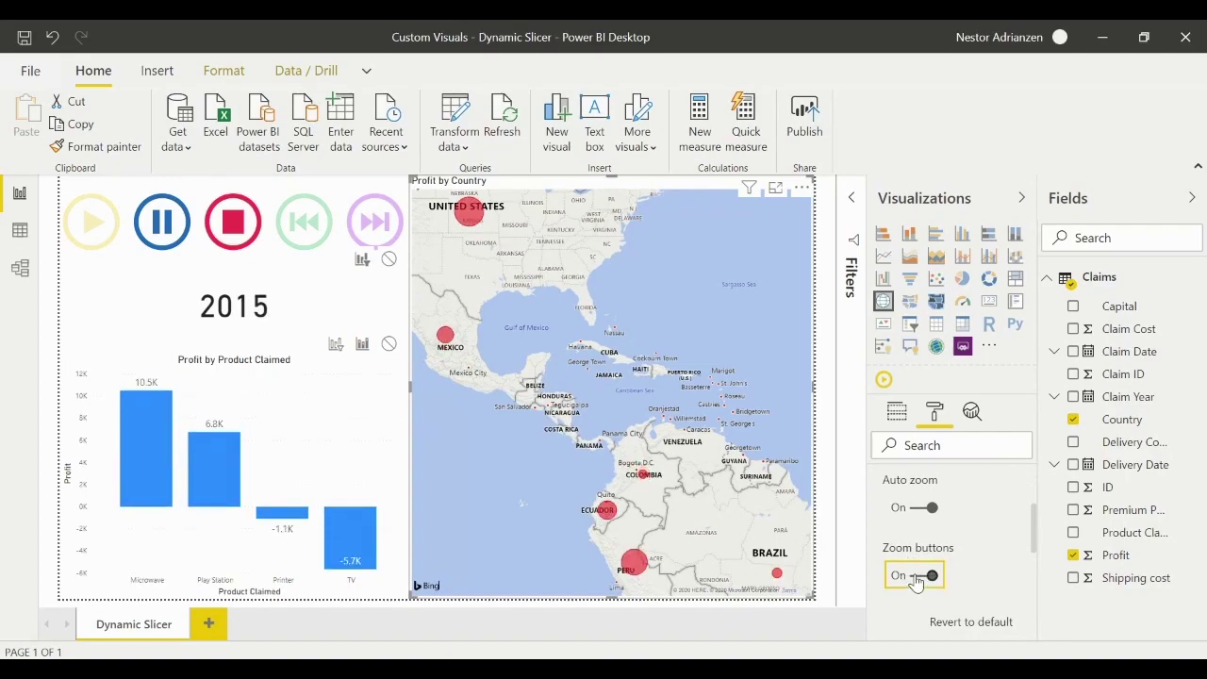
pyautogui.click(782, 236)
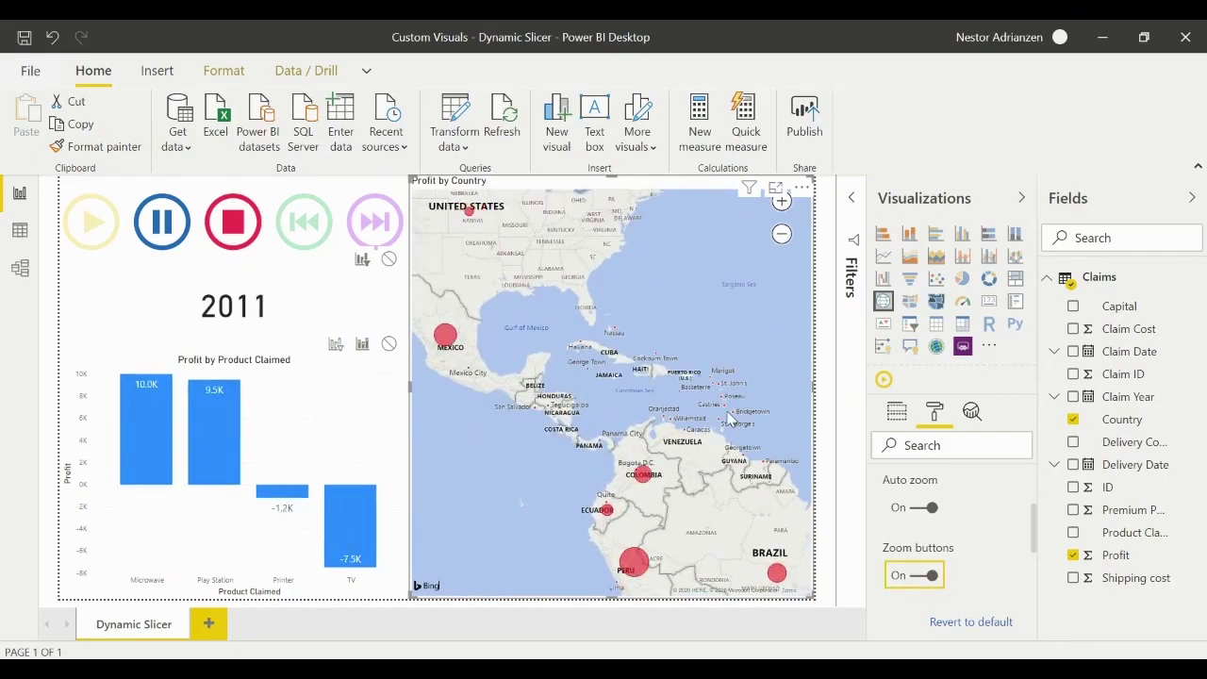
pyautogui.scroll(1, 959, 516)
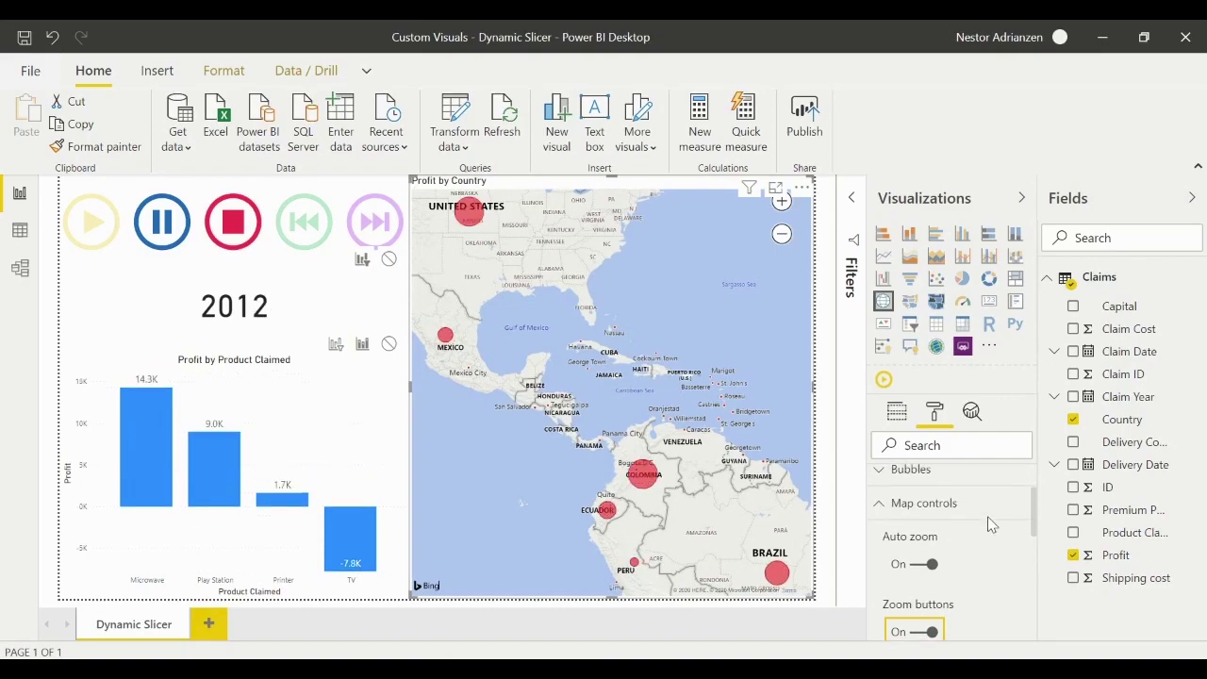
pyautogui.click(947, 518)
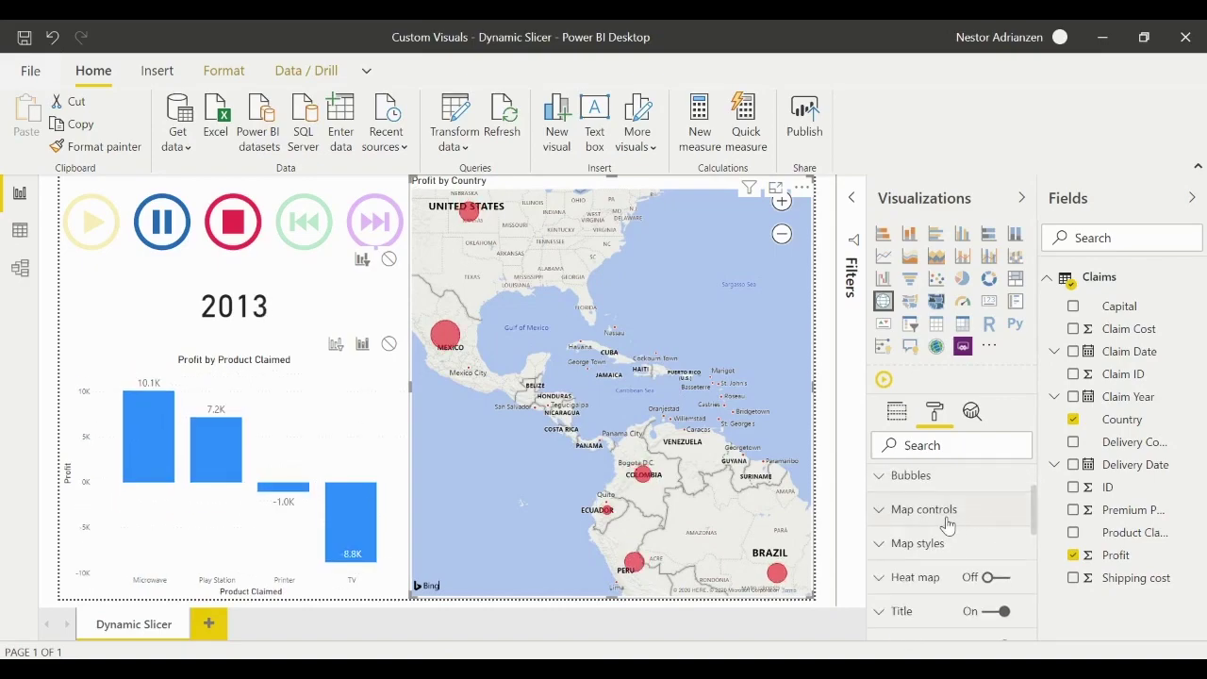
# - Increase the bubble size on the Profit by Country map to 3
pyautogui.click(914, 476)
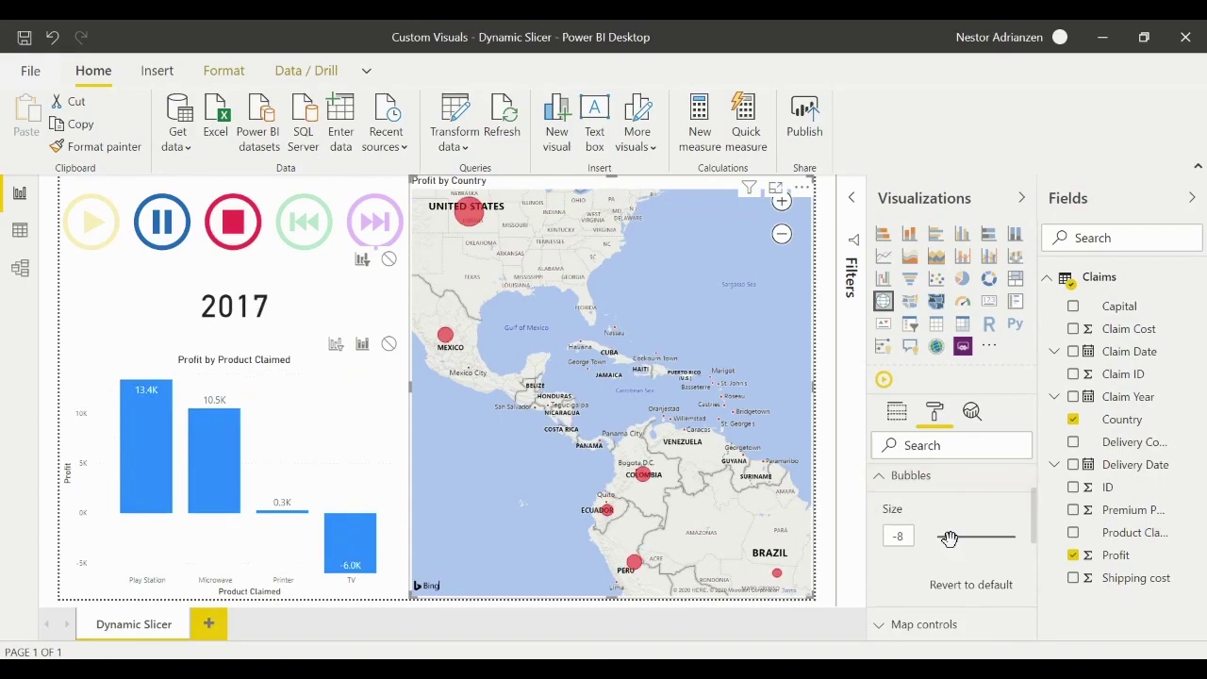
pyautogui.moveTo(949, 537); pyautogui.dragTo(958, 537)
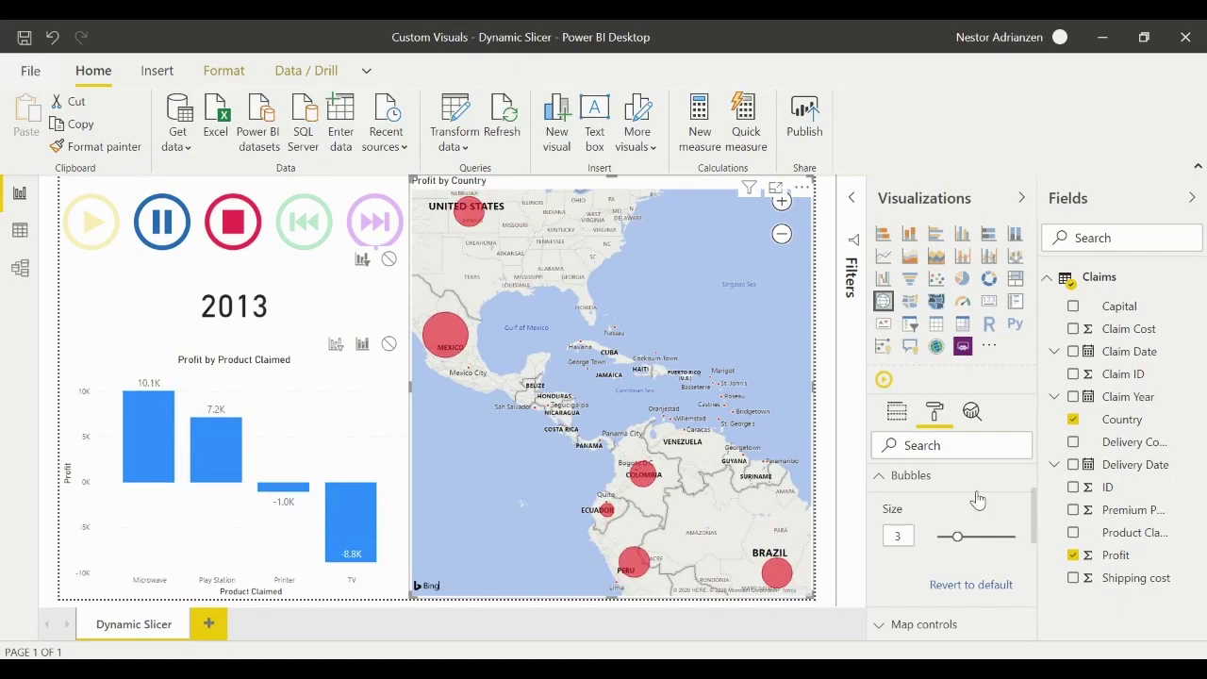
pyautogui.scroll(2, 981, 500)
pyautogui.click(929, 550)
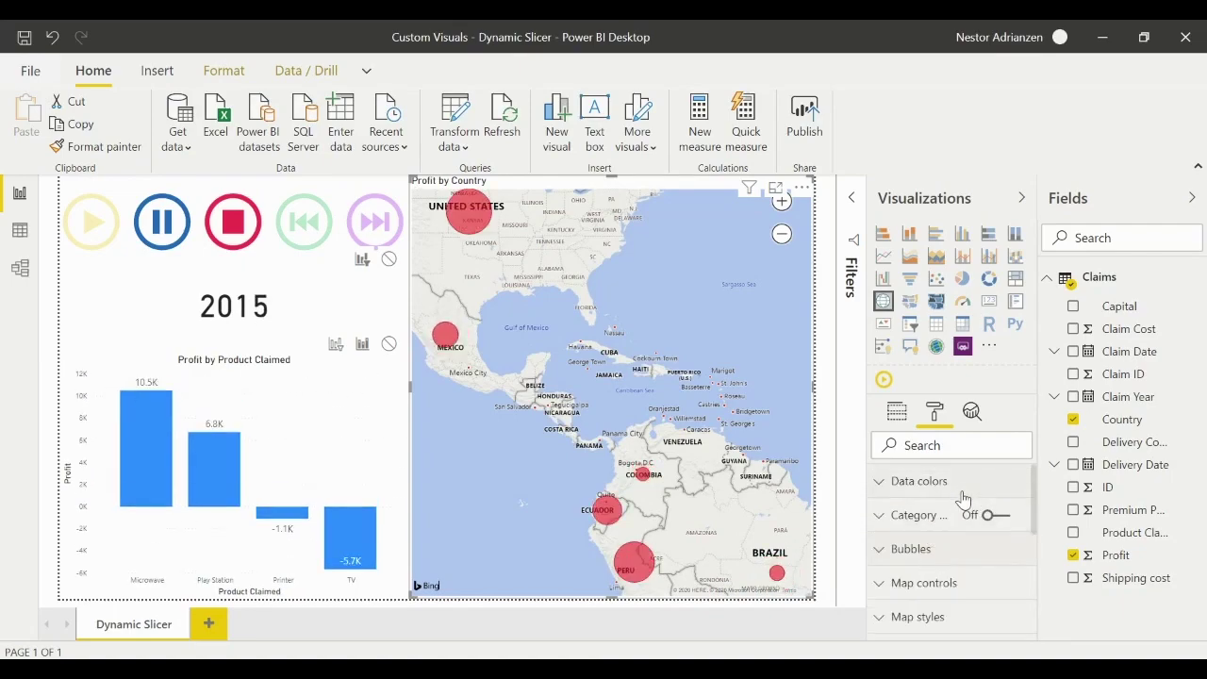
# - Center the title of the Profit by Country map
pyautogui.scroll(-3, 964, 506)
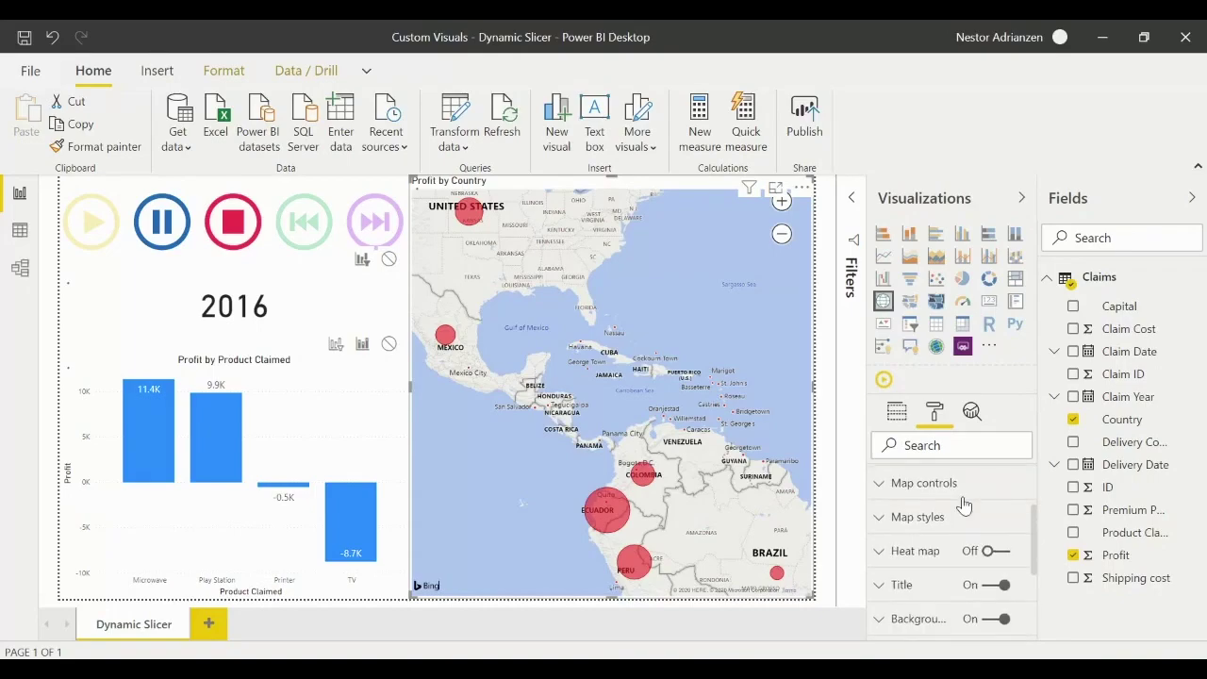
pyautogui.click(910, 524)
pyautogui.scroll(-5, 989, 611)
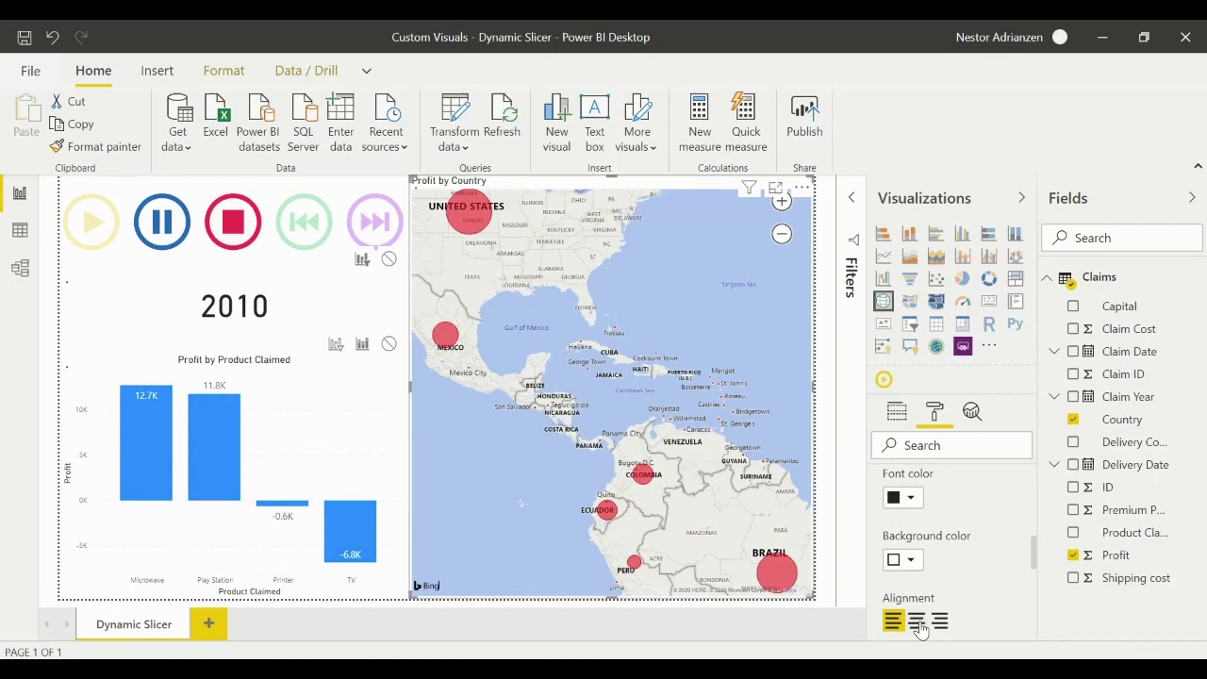
pyautogui.click(916, 620)
# - Change the default column color of the Profit by Product Claimed chart to a custom violet-blue
pyautogui.click(382, 434)
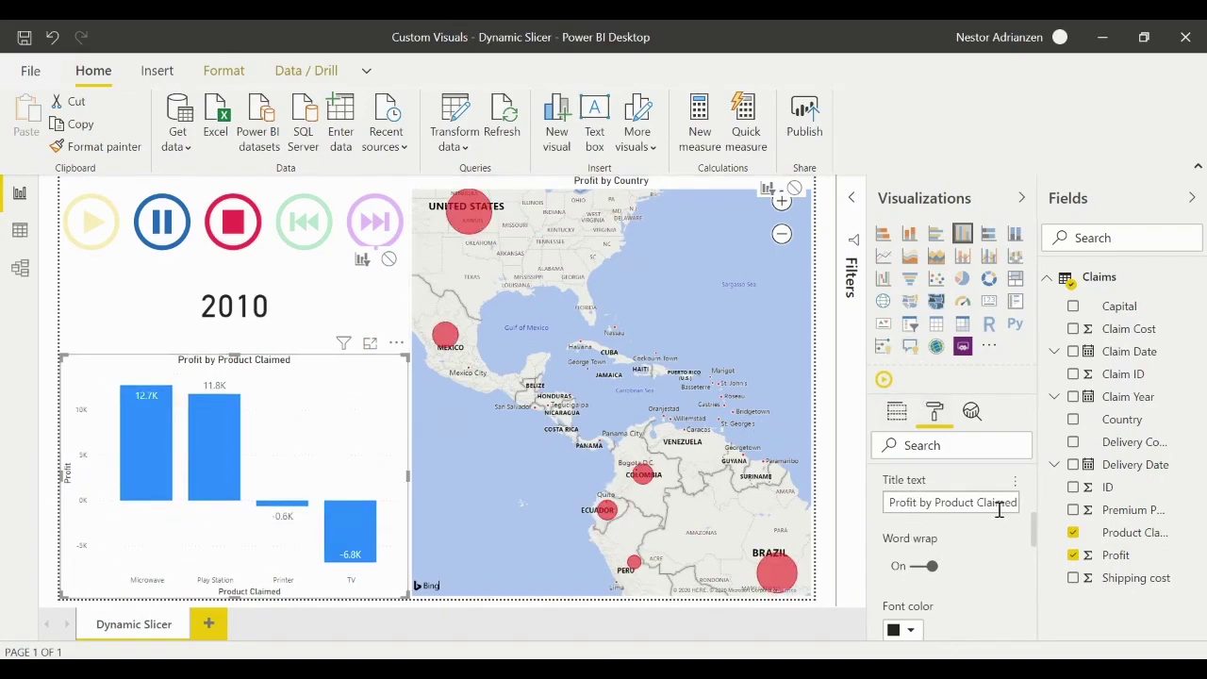
pyautogui.scroll(5, 975, 576)
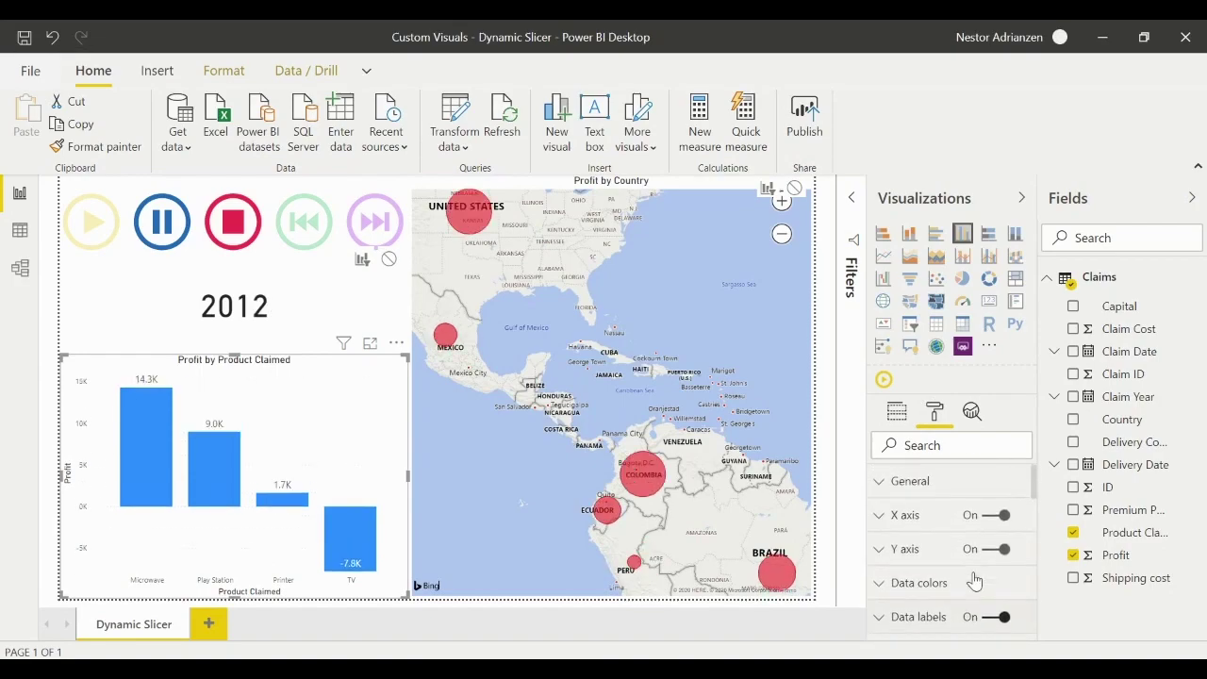
pyautogui.click(929, 584)
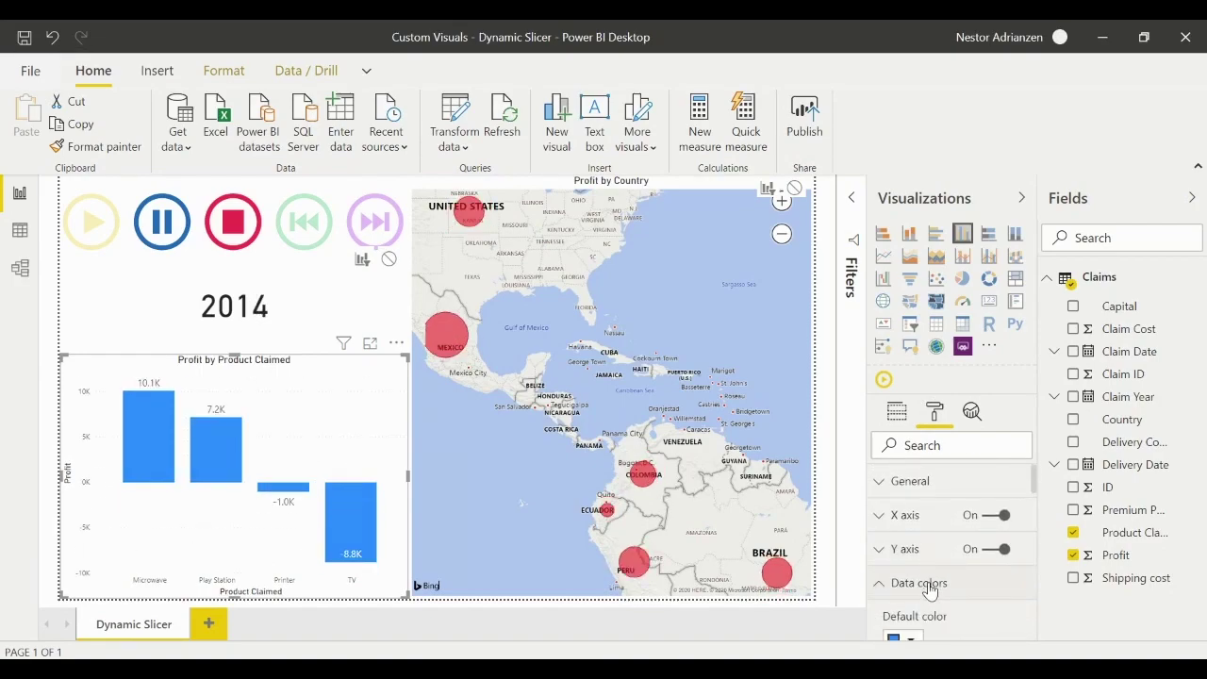
pyautogui.scroll(-2, 925, 580)
pyautogui.click(912, 558)
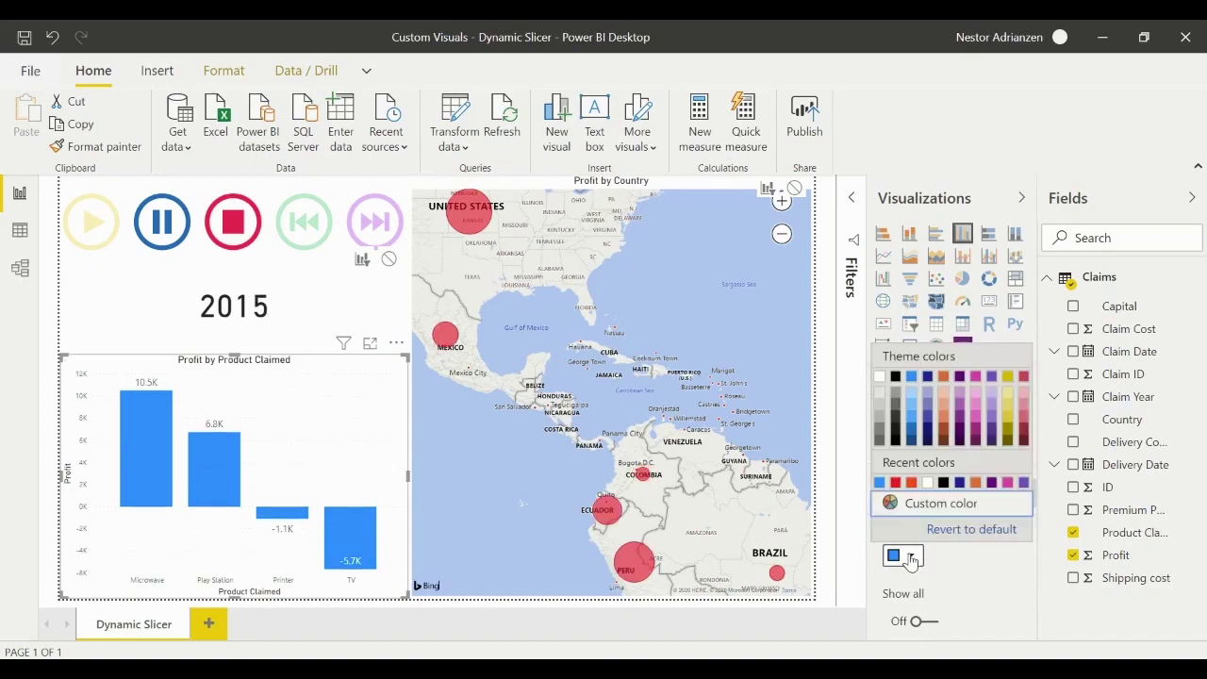
pyautogui.click(962, 504)
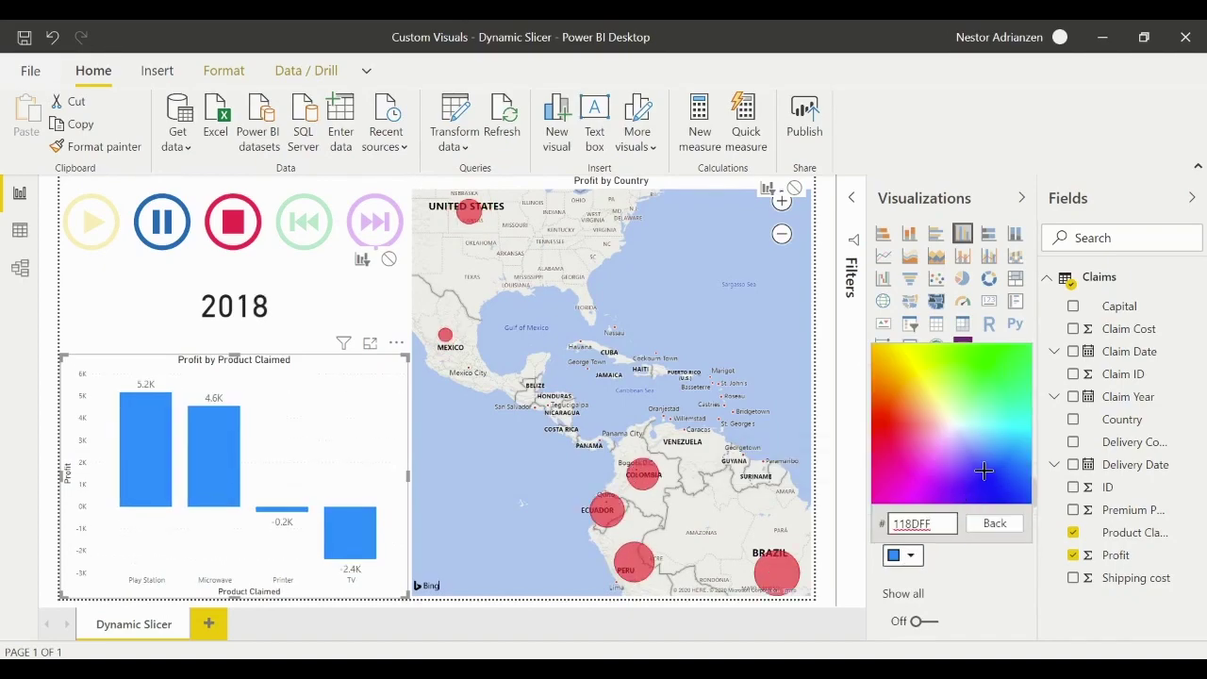
pyautogui.click(980, 462)
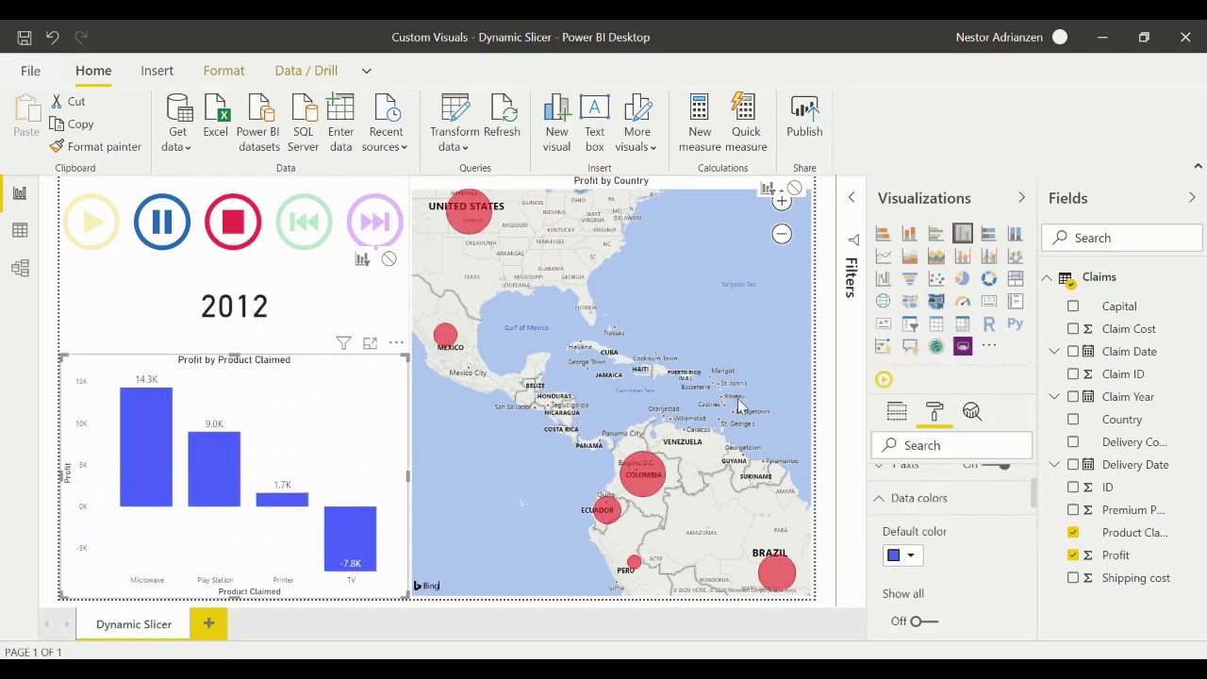